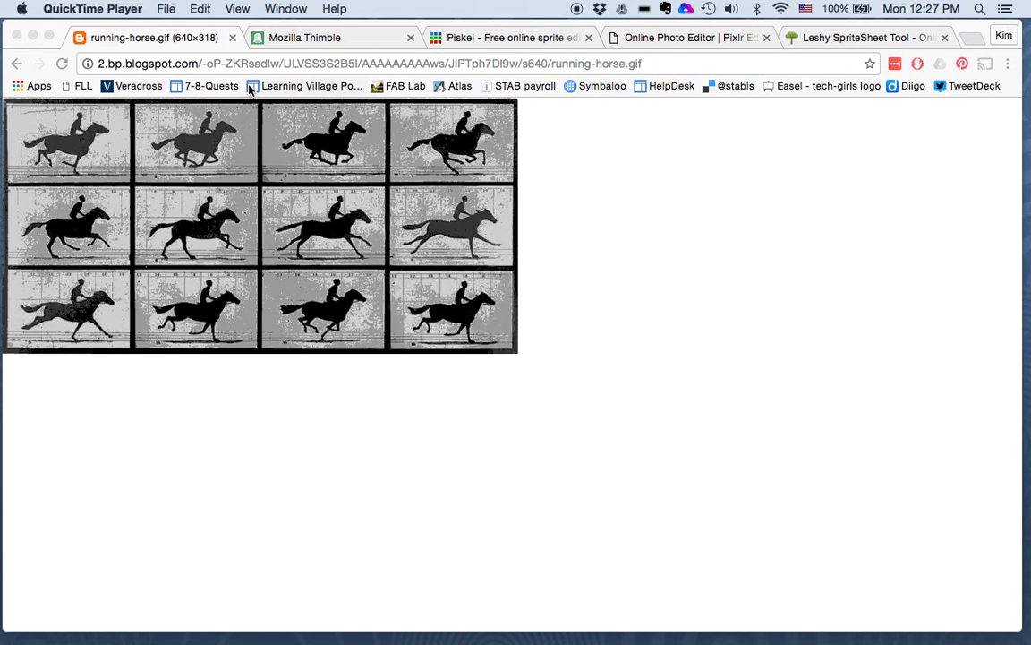
# - Switch Chrome to the Mozilla Thimble tab showing the robot2.png sprite sheet
pyautogui.click(287, 41)
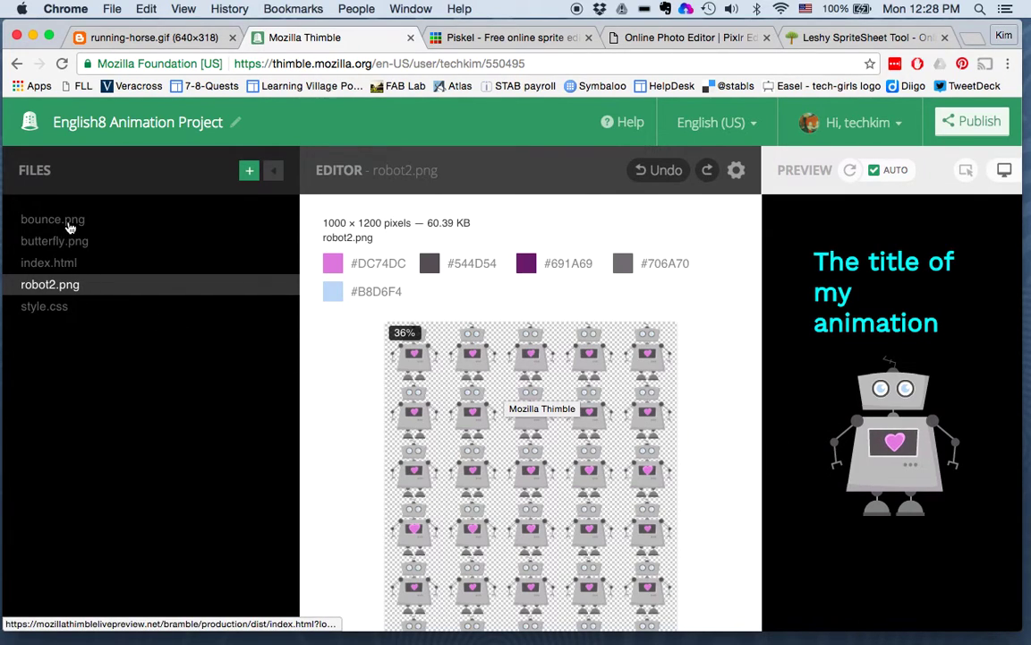
# - View the bounce.png and butterfly.png spritesheets in Thimble, then go to the Piskel site
pyautogui.click(70, 228)
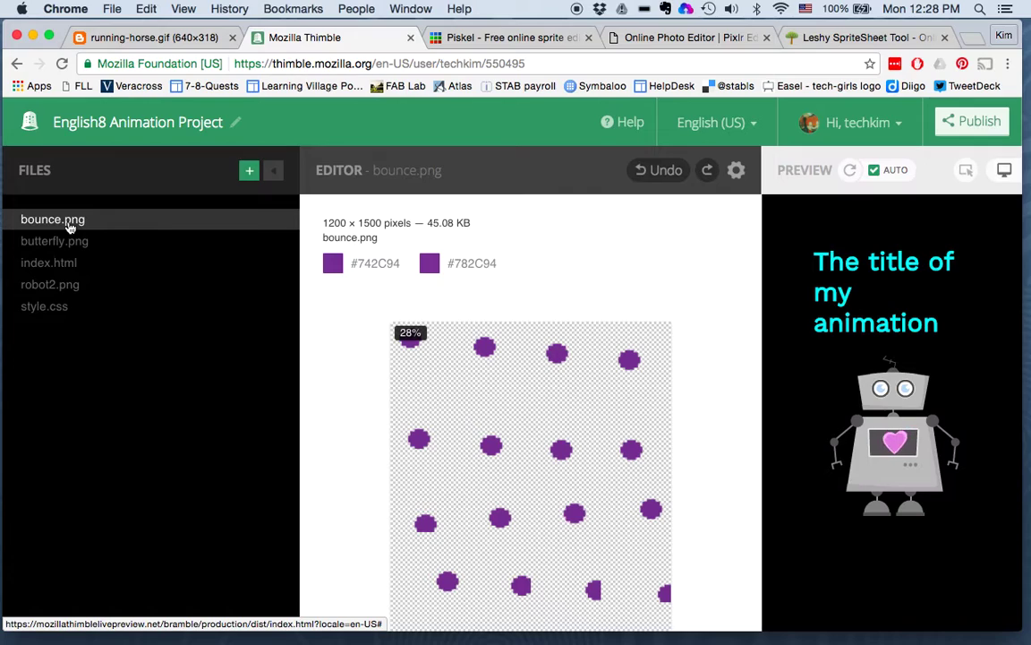
pyautogui.click(67, 244)
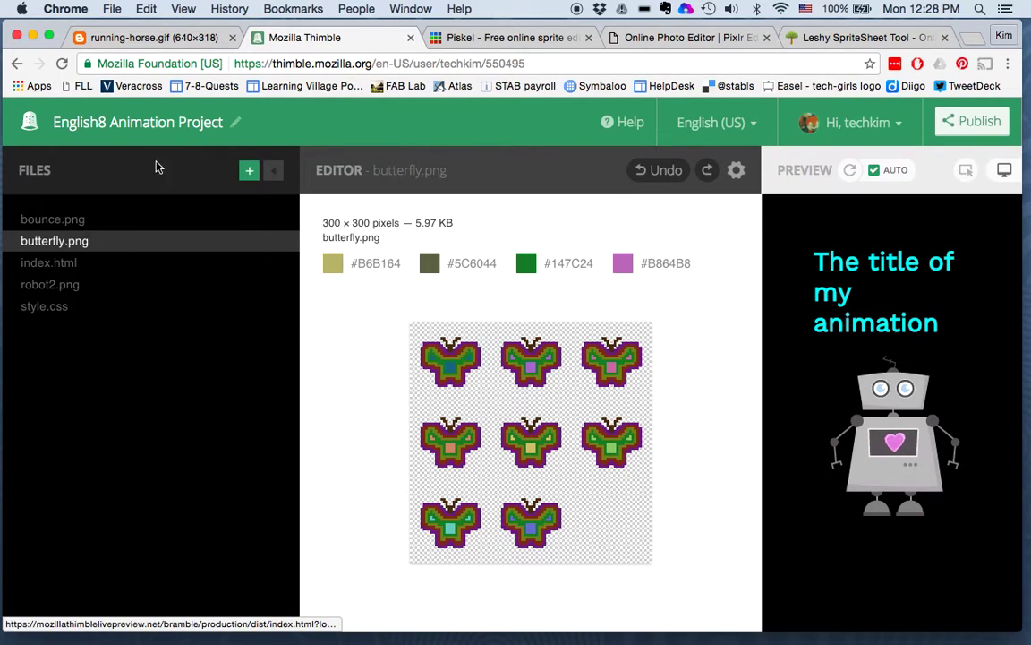
pyautogui.click(479, 39)
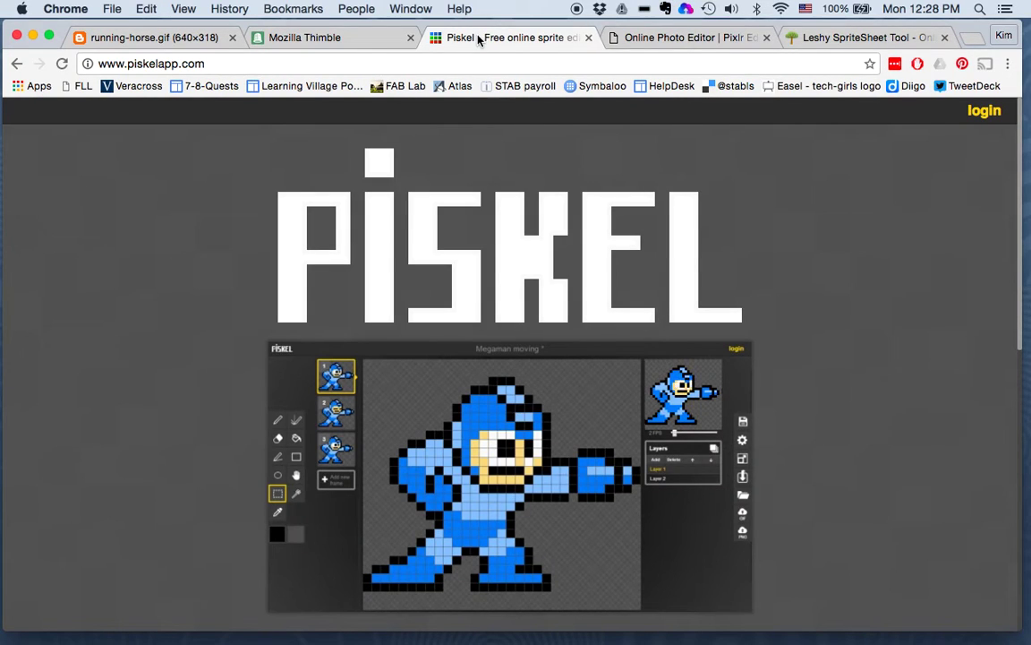
# - Create a new 32x32 sprite, draw a mirrored black butterfly outline, and duplicate it to frame 2
pyautogui.scroll(-5, 497, 306)
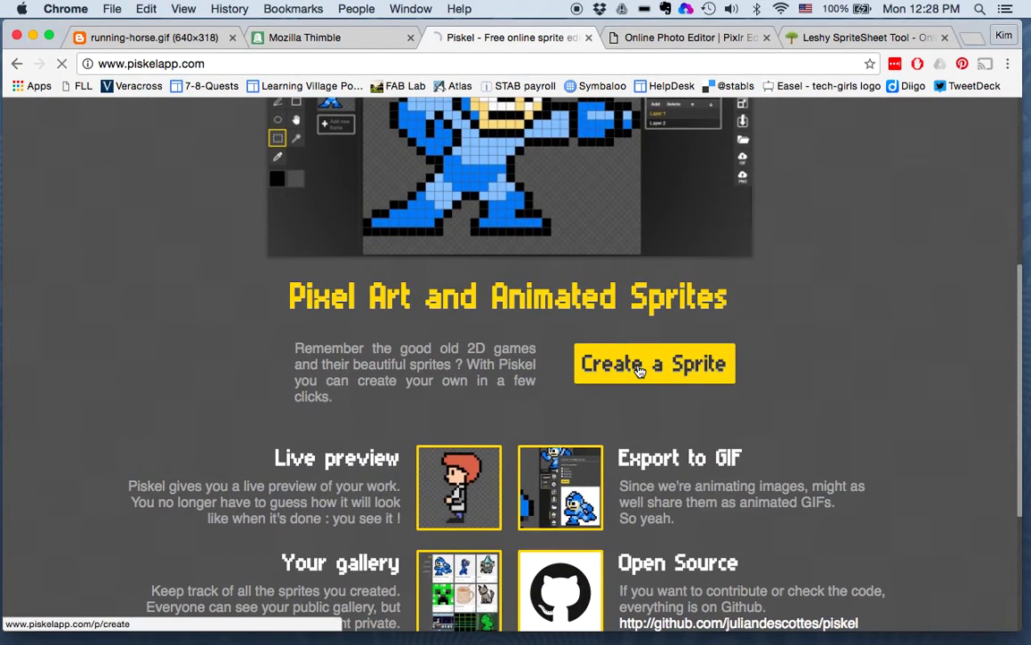
pyautogui.click(626, 367)
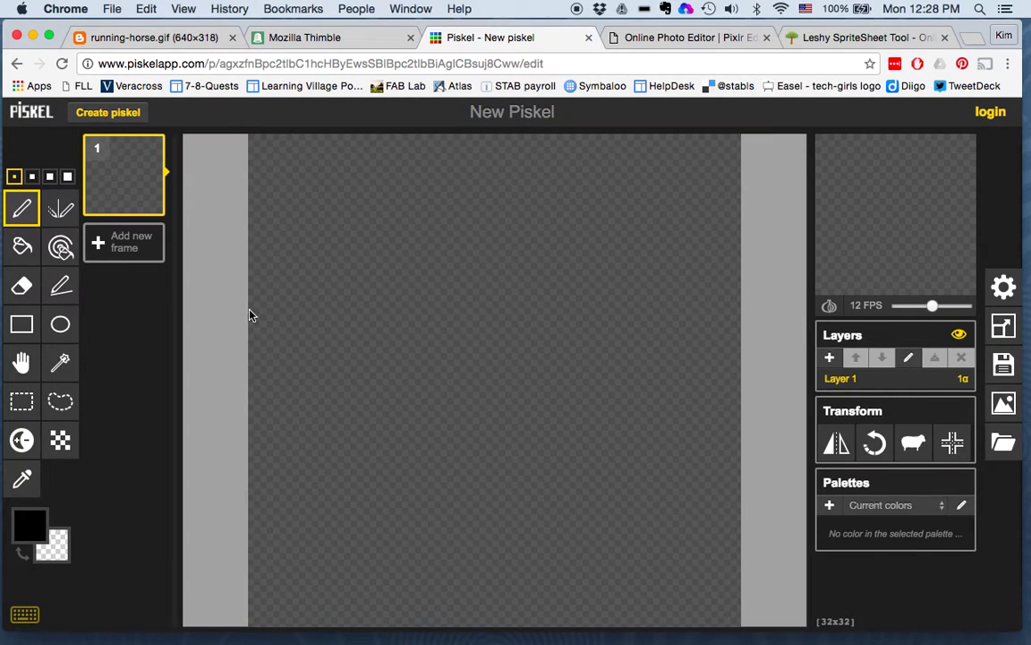
pyautogui.click(61, 225)
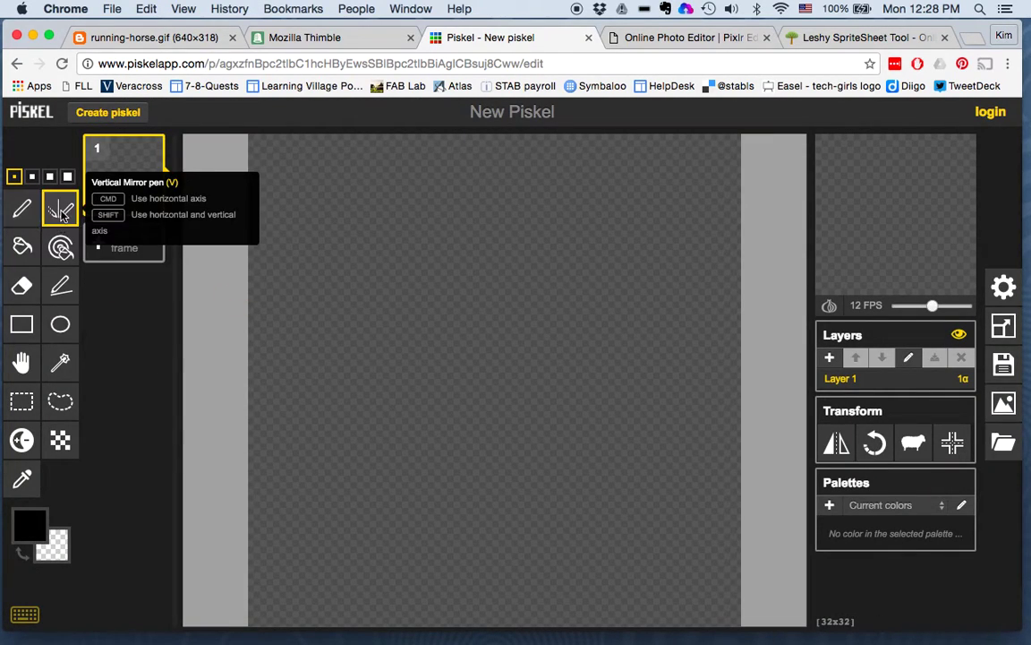
pyautogui.moveTo(490, 324)
pyautogui.mouseDown()
pyautogui.moveTo(436, 269)
pyautogui.moveTo(361, 242)
pyautogui.moveTo(333, 292)
pyautogui.moveTo(326, 332)
pyautogui.moveTo(414, 385)
pyautogui.moveTo(413, 473)
pyautogui.moveTo(468, 489)
pyautogui.moveTo(481, 450)
pyautogui.mouseUp()
pyautogui.moveTo(150, 205)
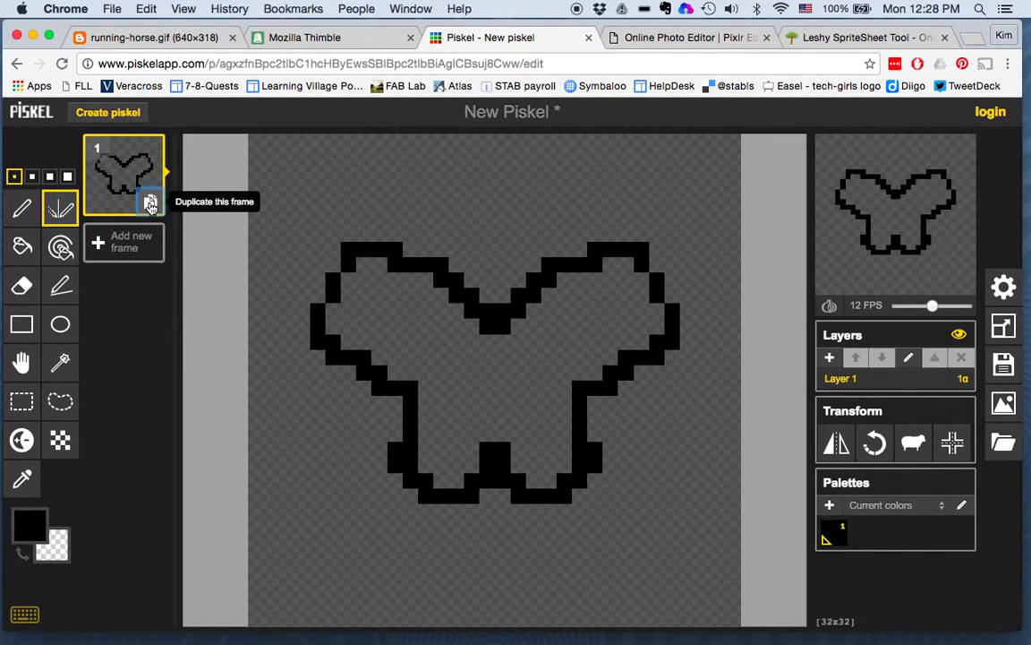
pyautogui.click(150, 205)
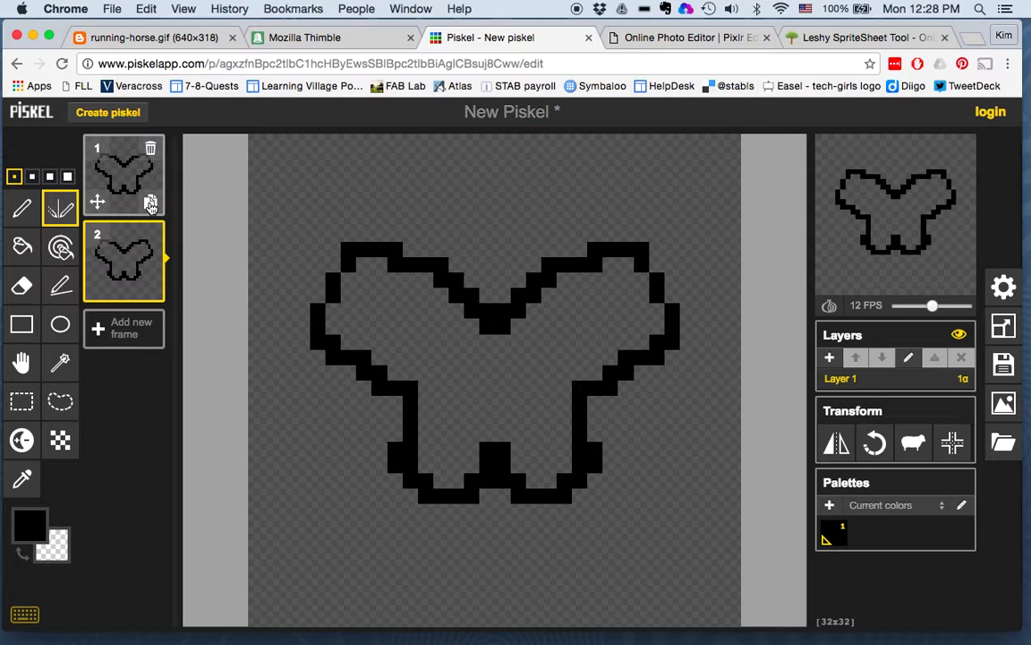
# - Fill the frame 2 butterfly with dark red using the paint bucket
pyautogui.click(29, 529)
pyautogui.click(130, 398)
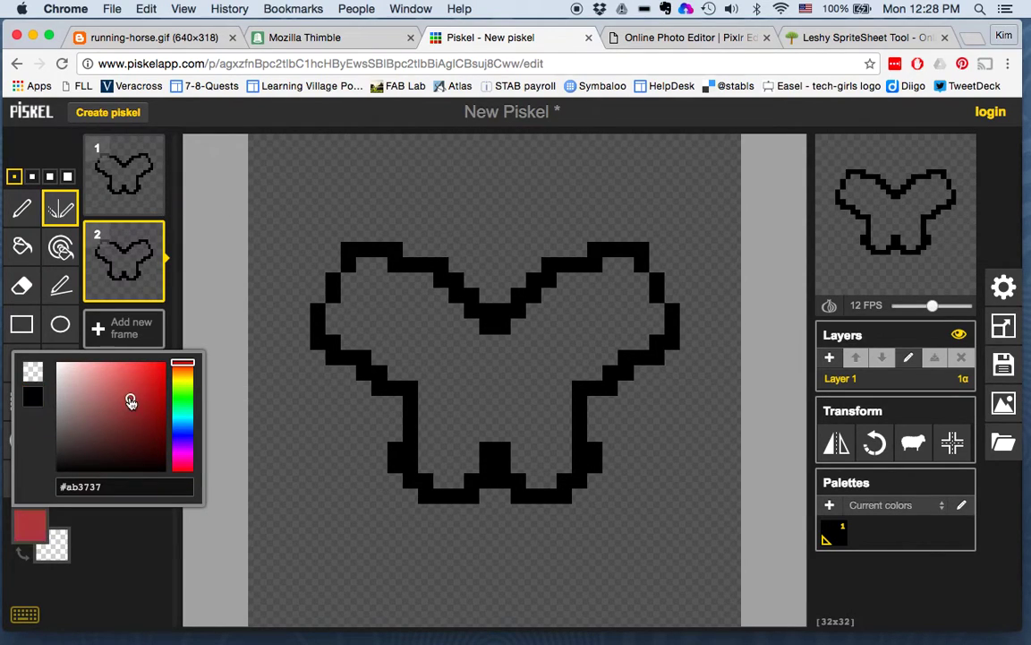
pyautogui.click(21, 247)
pyautogui.click(384, 322)
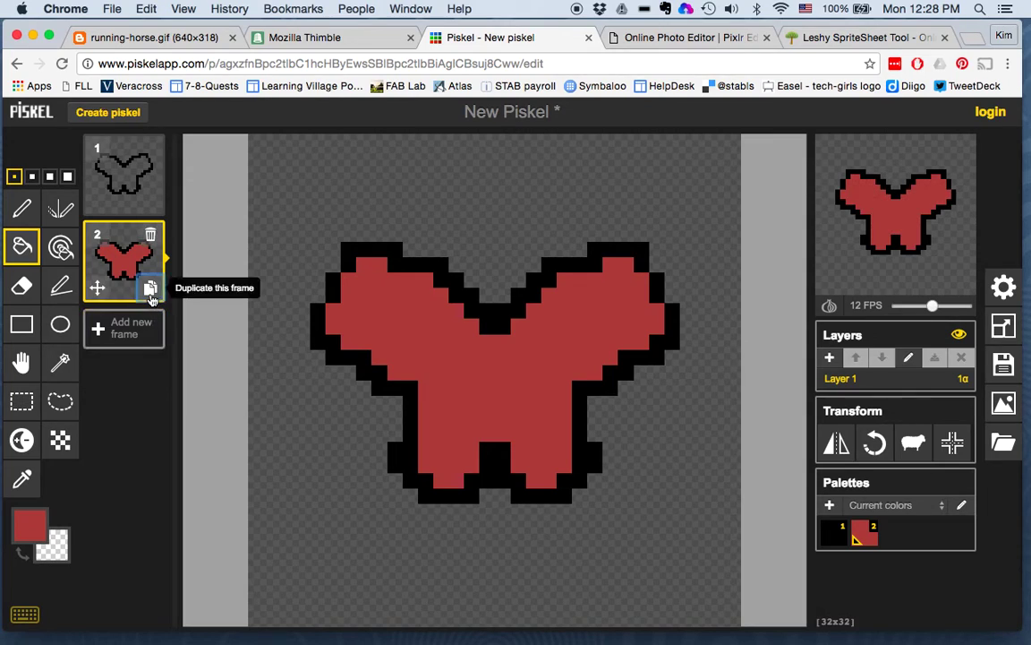
# - Duplicate the red butterfly into frame 3 and fill it teal
pyautogui.click(150, 287)
pyautogui.click(30, 515)
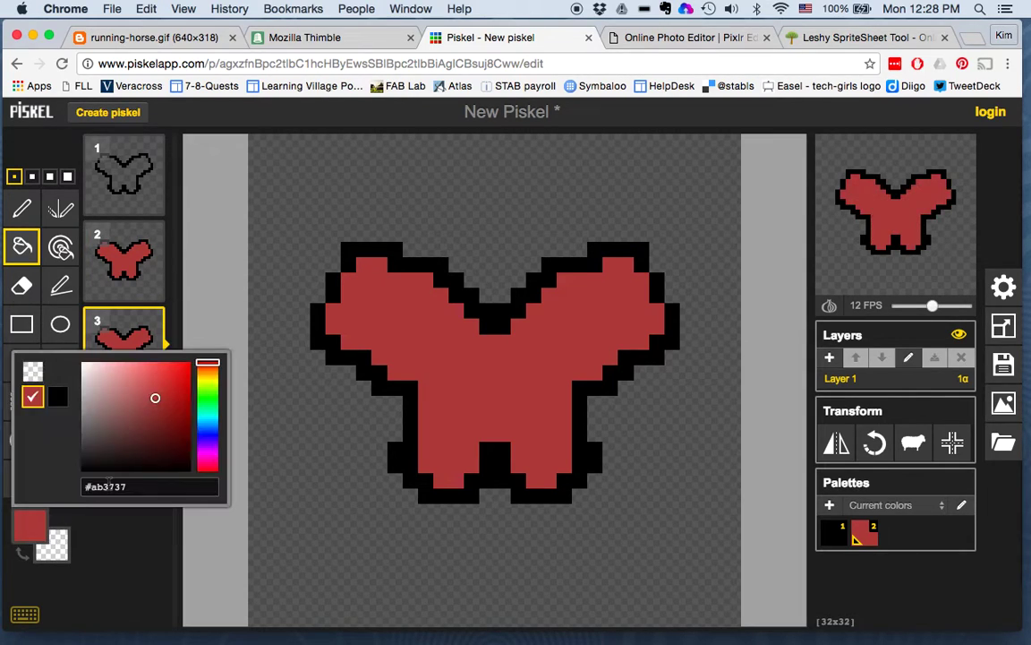
pyautogui.click(208, 418)
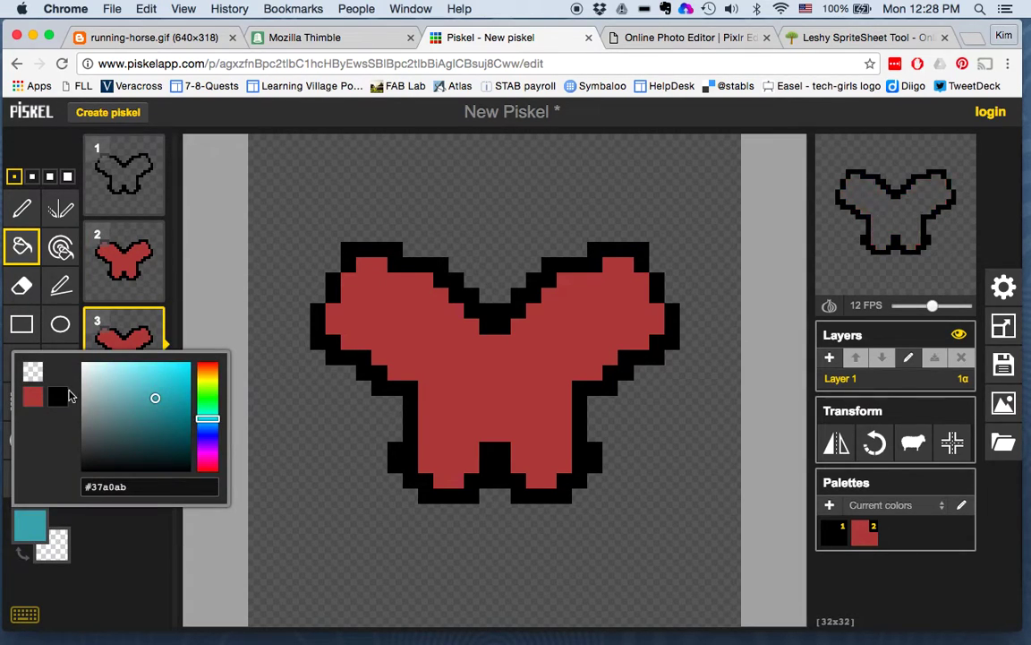
pyautogui.click(468, 396)
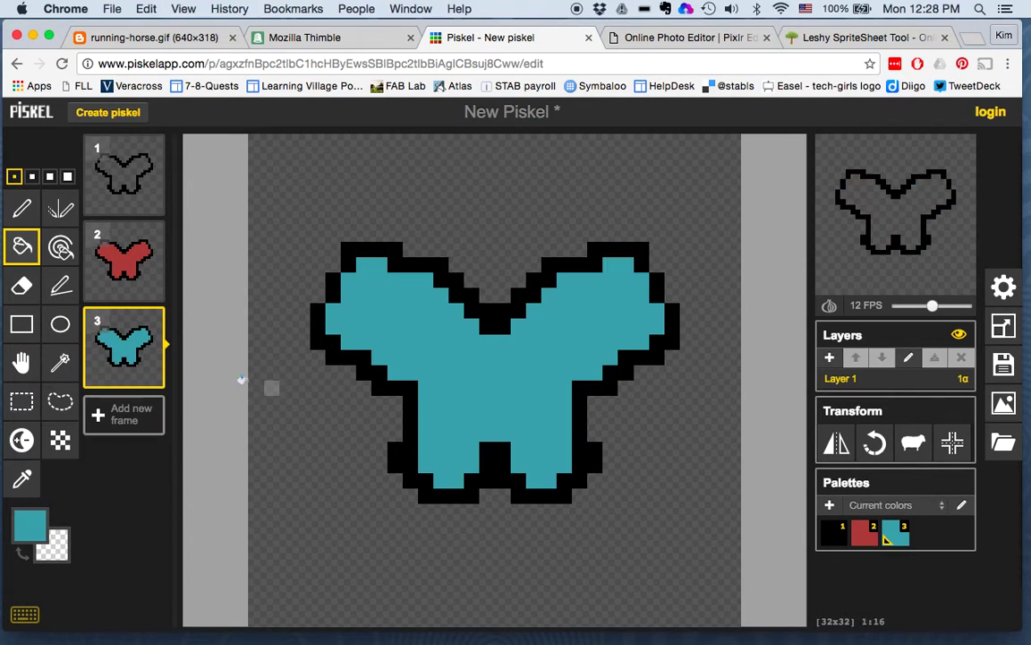
# - Duplicate the teal butterfly into frame 4 and fill it purple
pyautogui.click(150, 372)
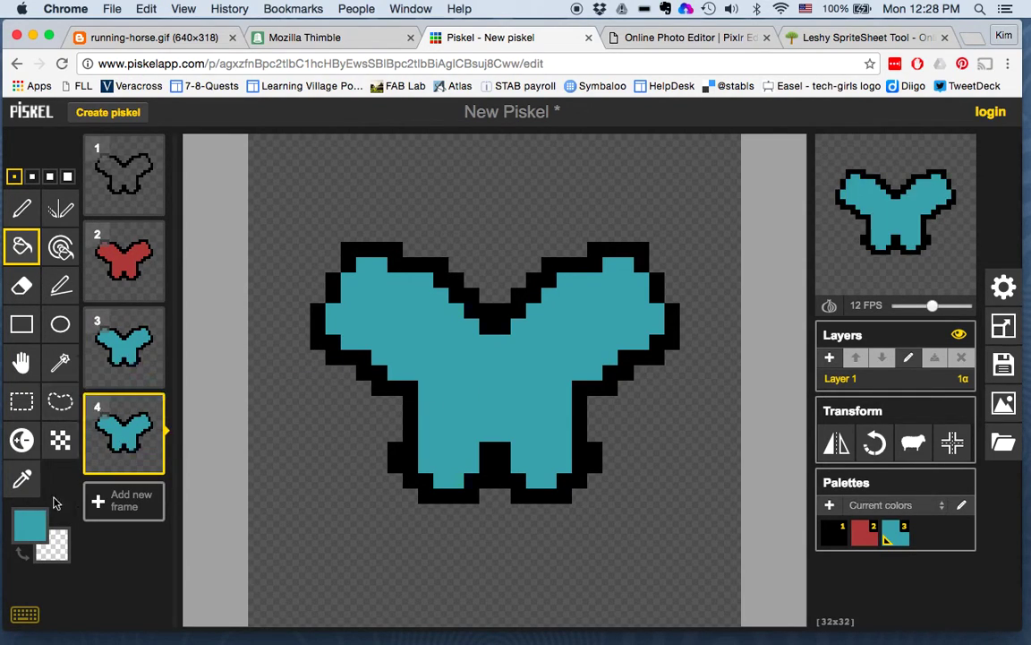
pyautogui.click(29, 526)
pyautogui.moveTo(215, 445); pyautogui.dragTo(207, 453)
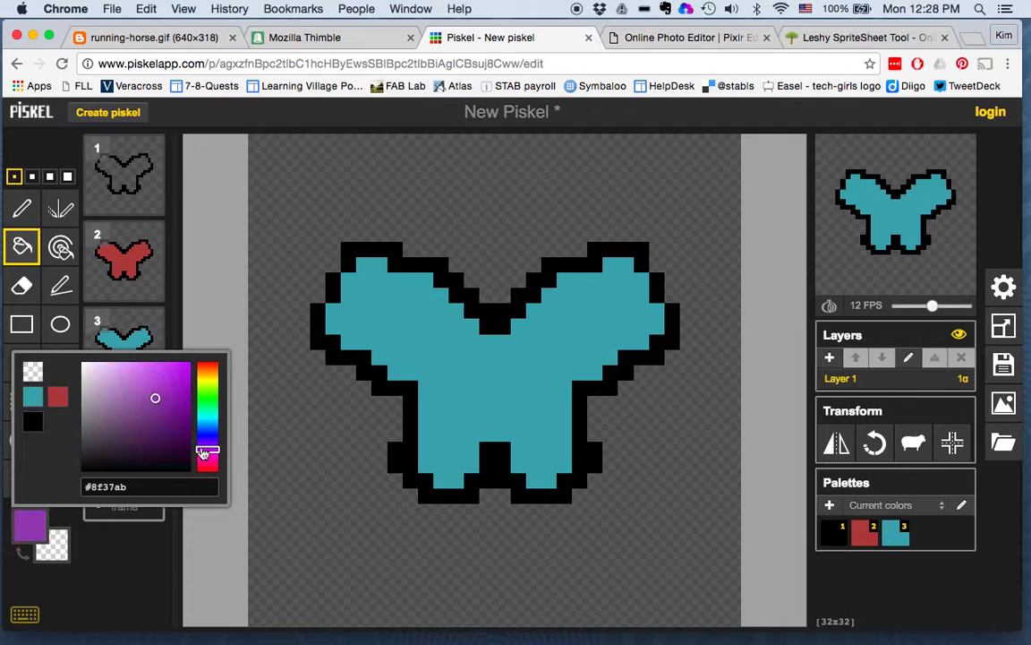
pyautogui.click(140, 545)
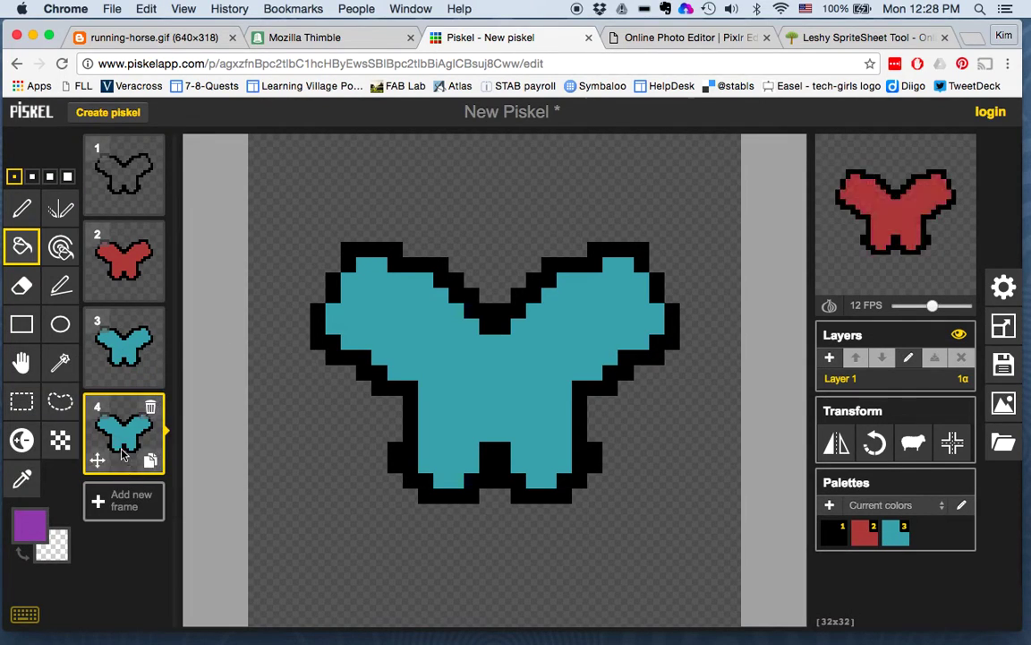
pyautogui.click(495, 374)
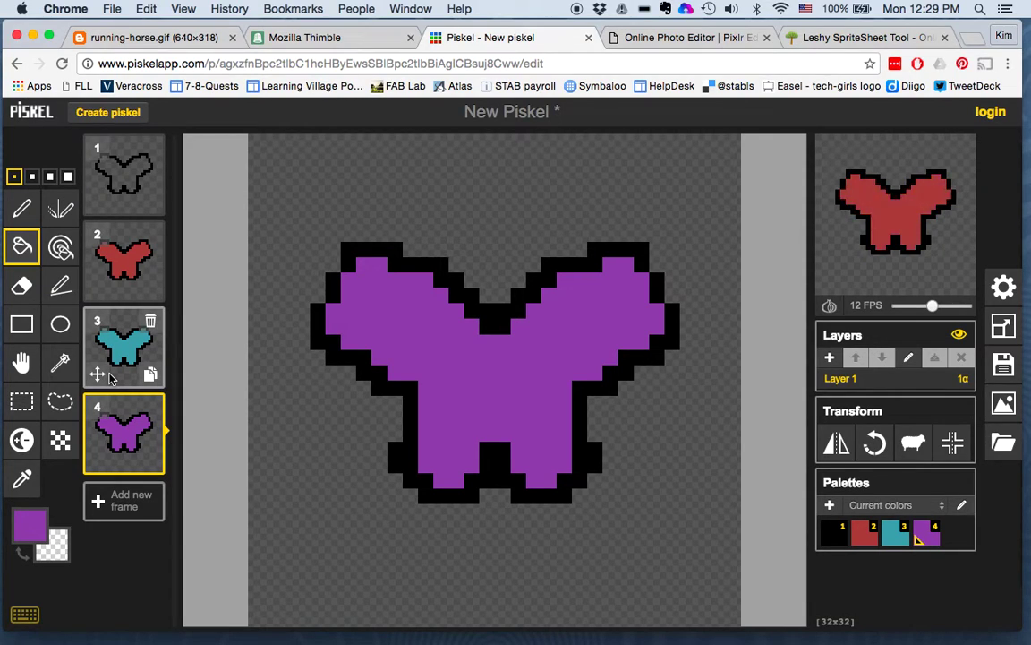
# - Resize the sprite from 32x32 to 300x300 with the canvas content scaled up
pyautogui.click(1005, 330)
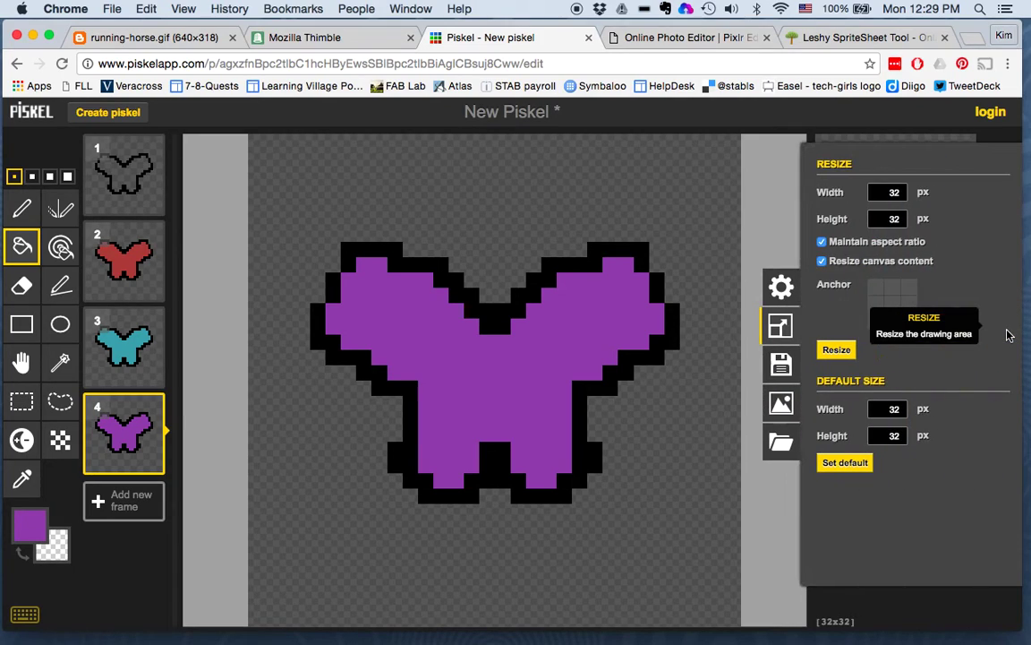
pyautogui.moveTo(905, 193); pyautogui.dragTo(873, 191)
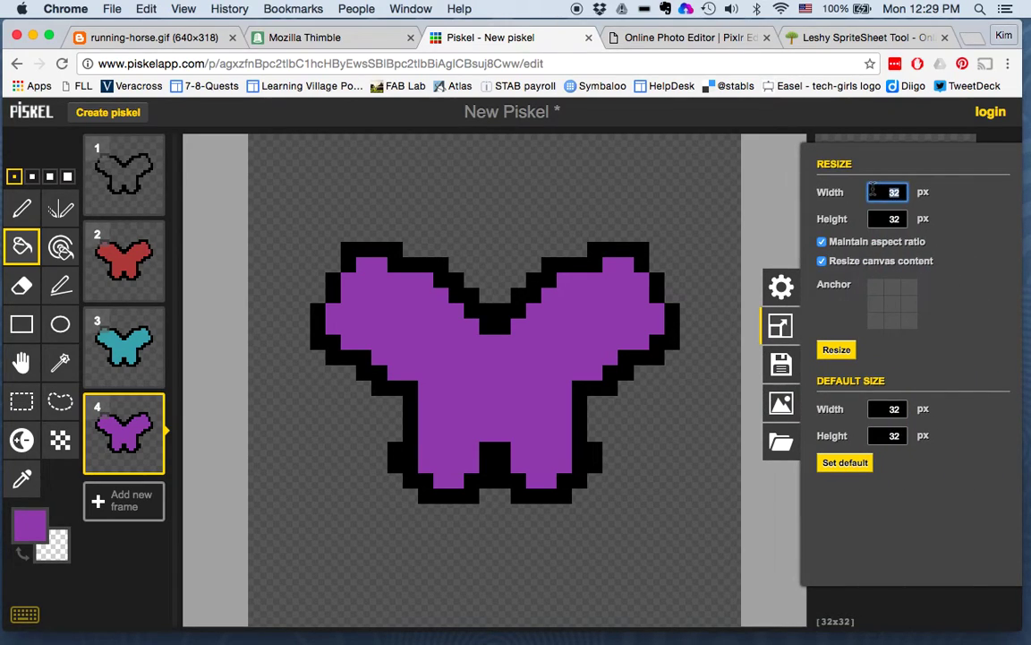
pyautogui.write('3')
pyautogui.click(828, 247)
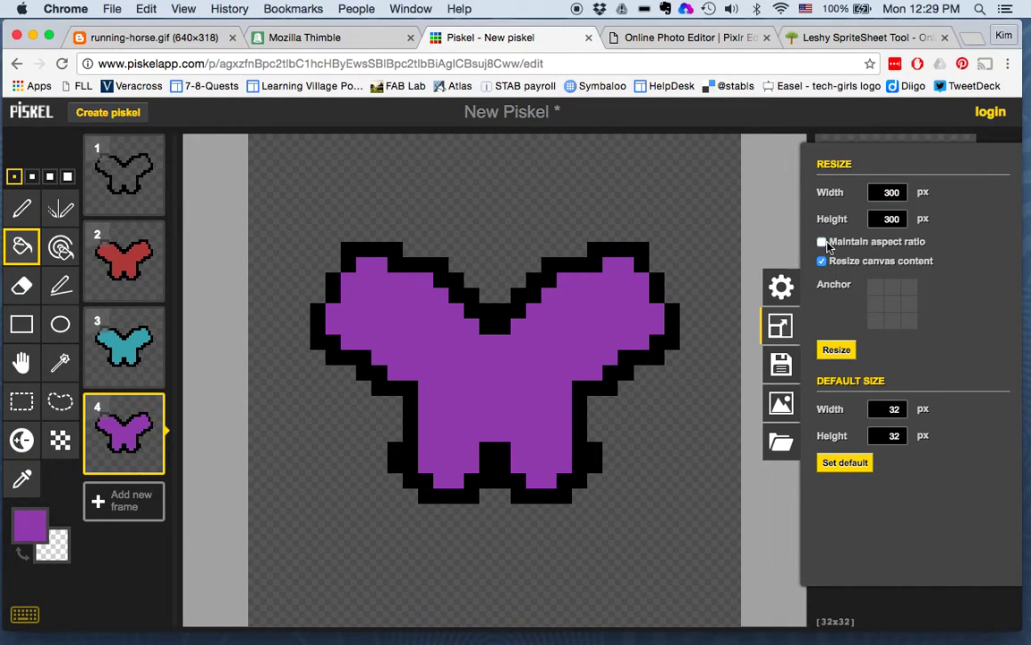
pyautogui.click(822, 262)
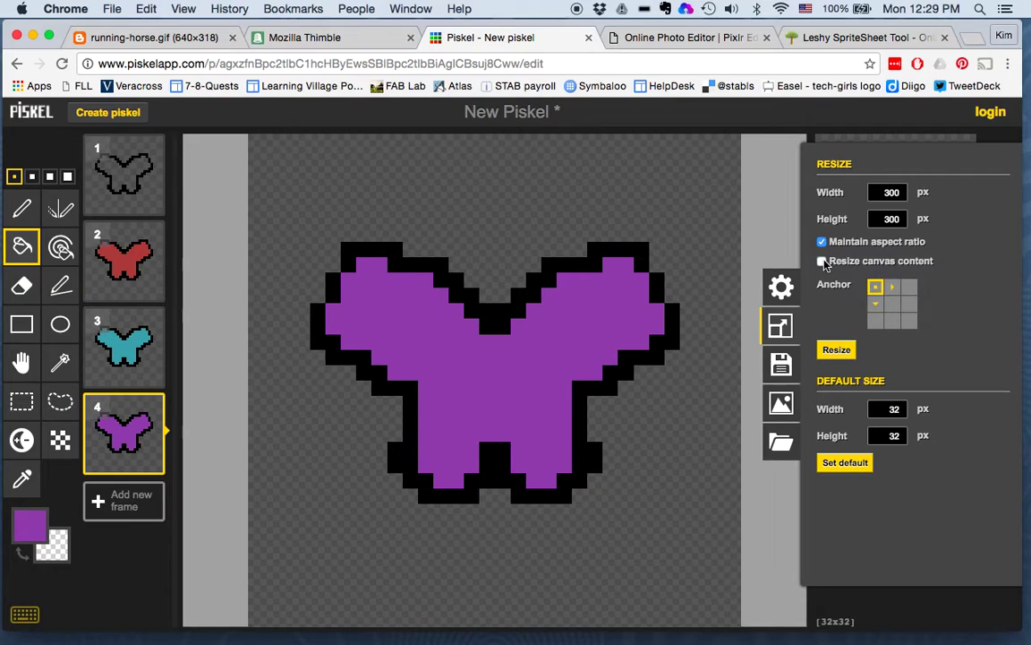
pyautogui.click(823, 261)
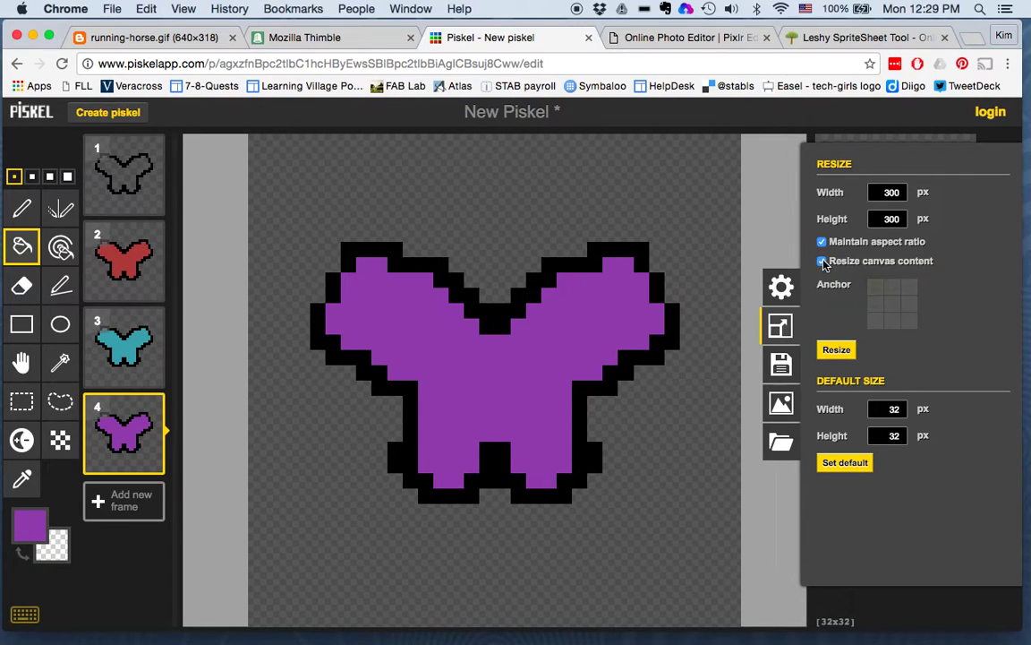
pyautogui.click(837, 353)
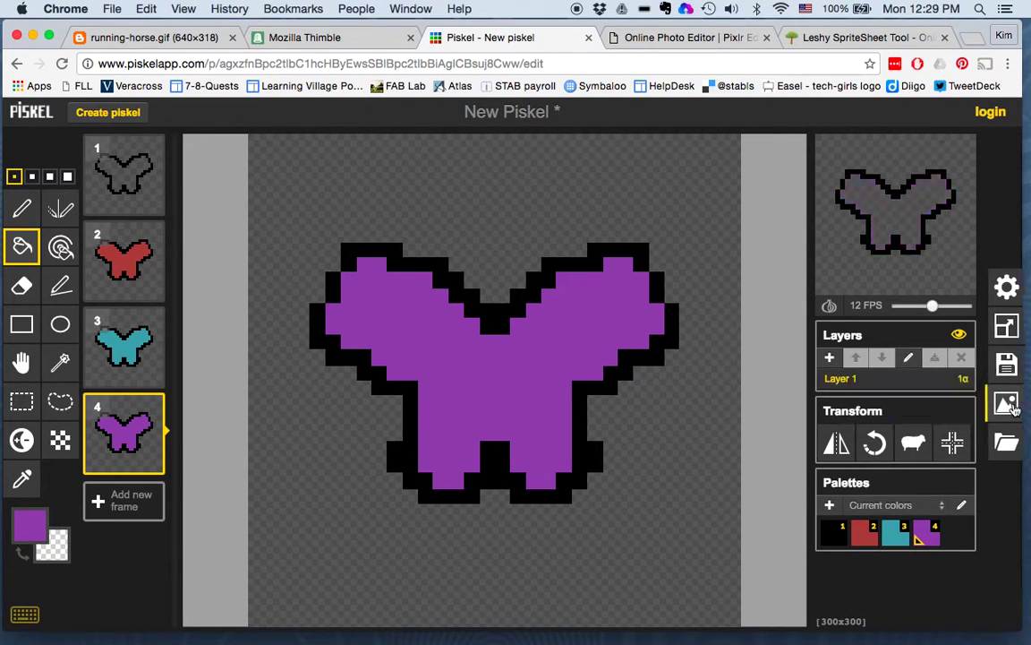
pyautogui.click(1012, 404)
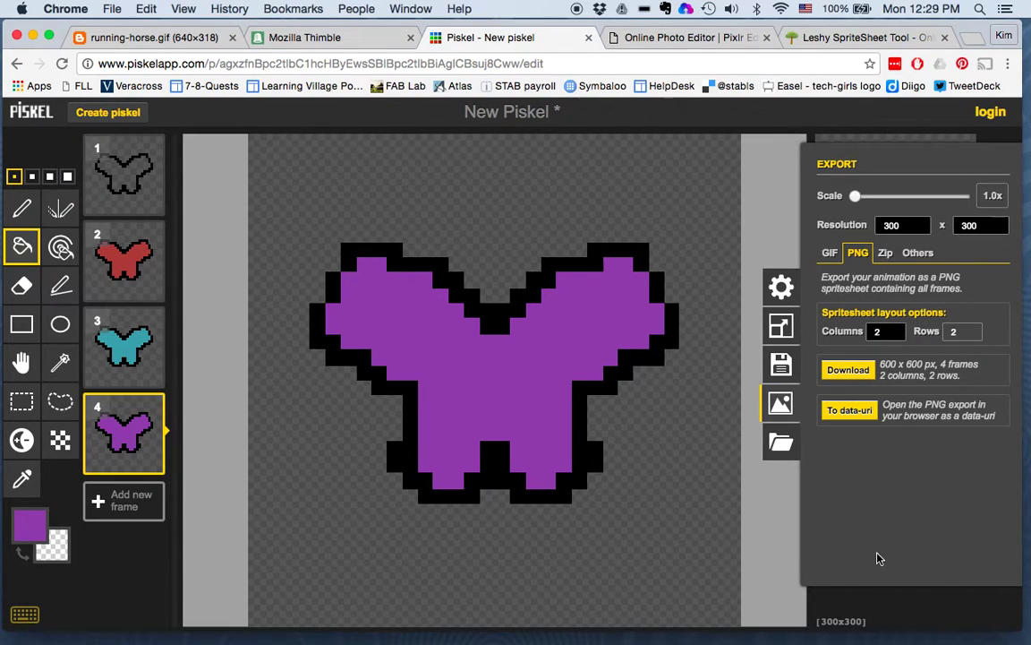
# - Download the four frames as a 600x600 PNG spritesheet in 2 columns by 2 rows
pyautogui.click(858, 371)
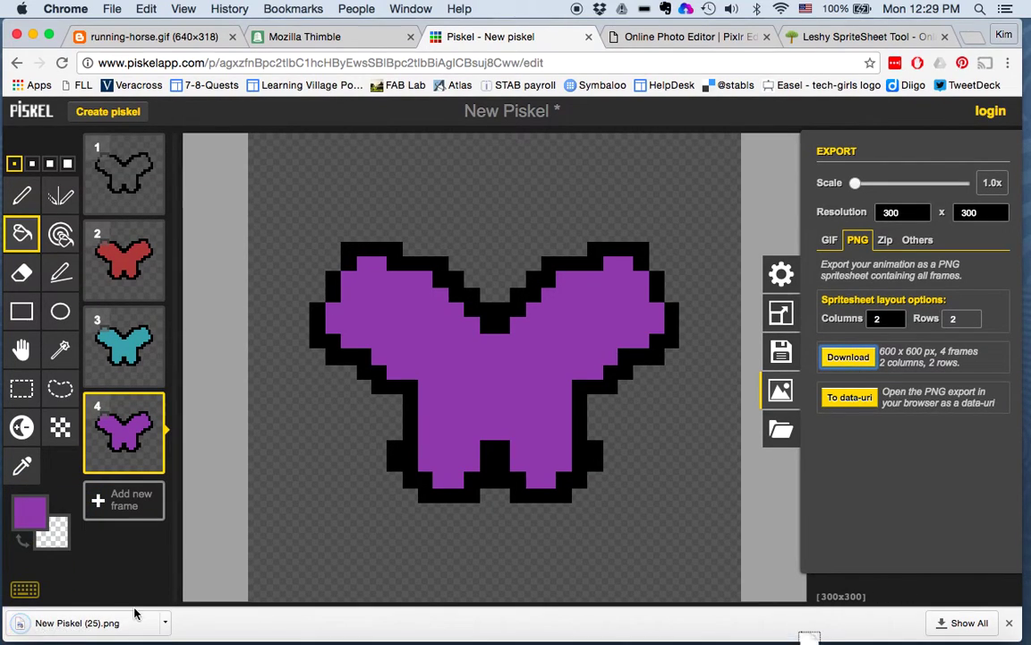
pyautogui.click(126, 628)
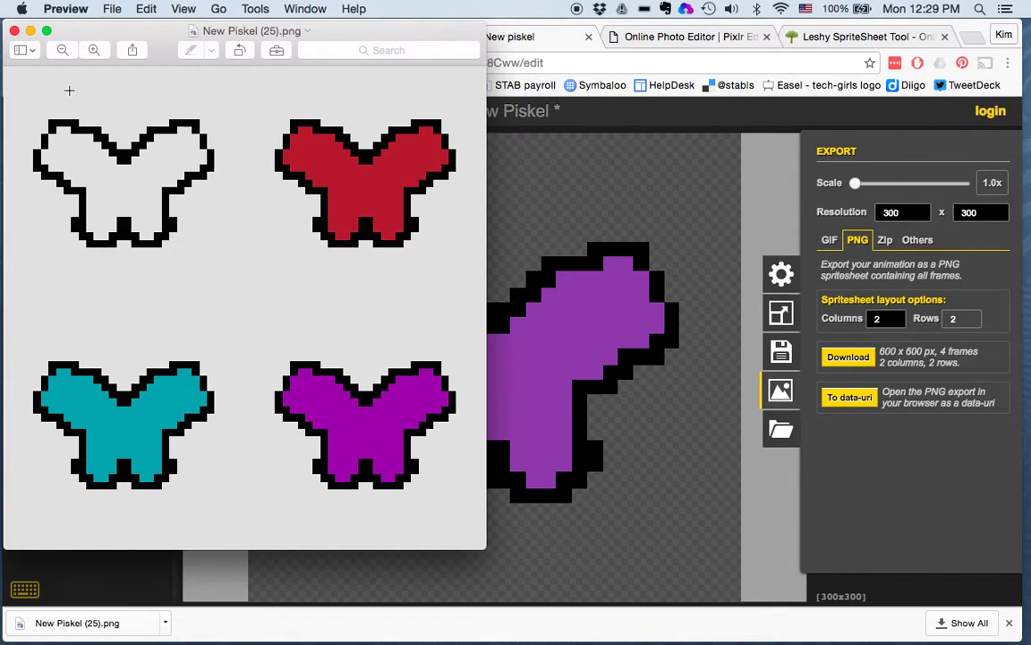
pyautogui.click(14, 31)
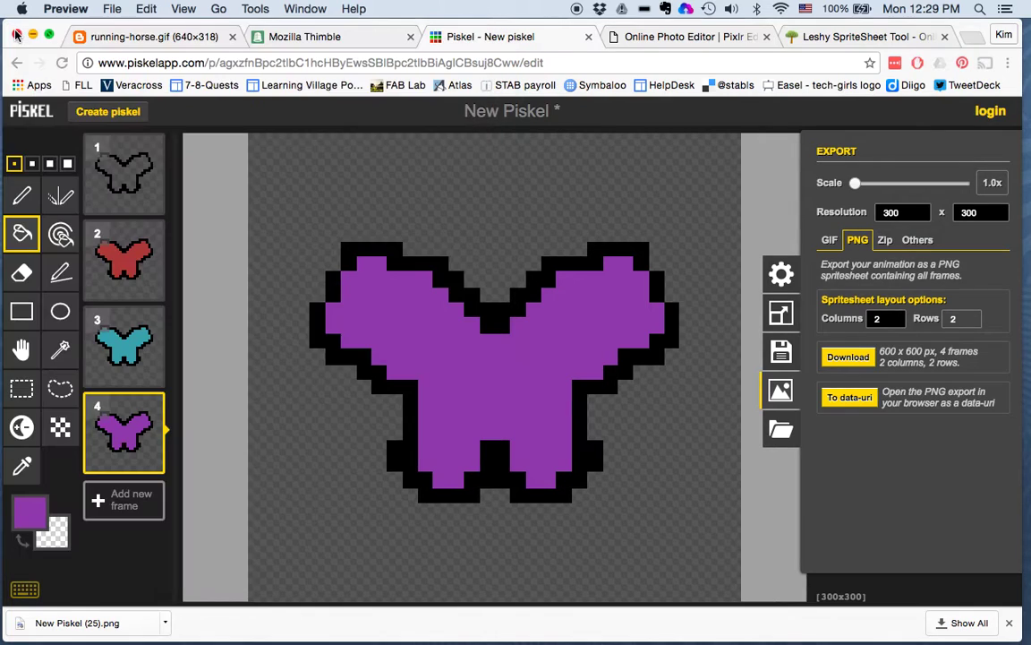
pyautogui.click(671, 35)
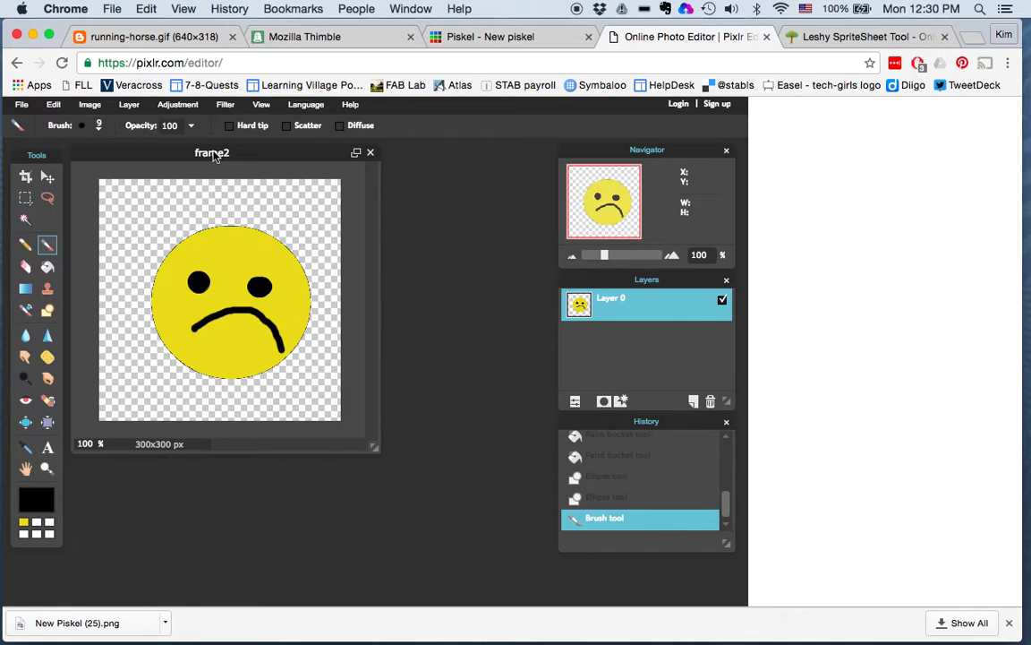
# - Create a new transparent 300x300 px image in Pixlr Editor
pyautogui.click(21, 104)
pyautogui.click(30, 124)
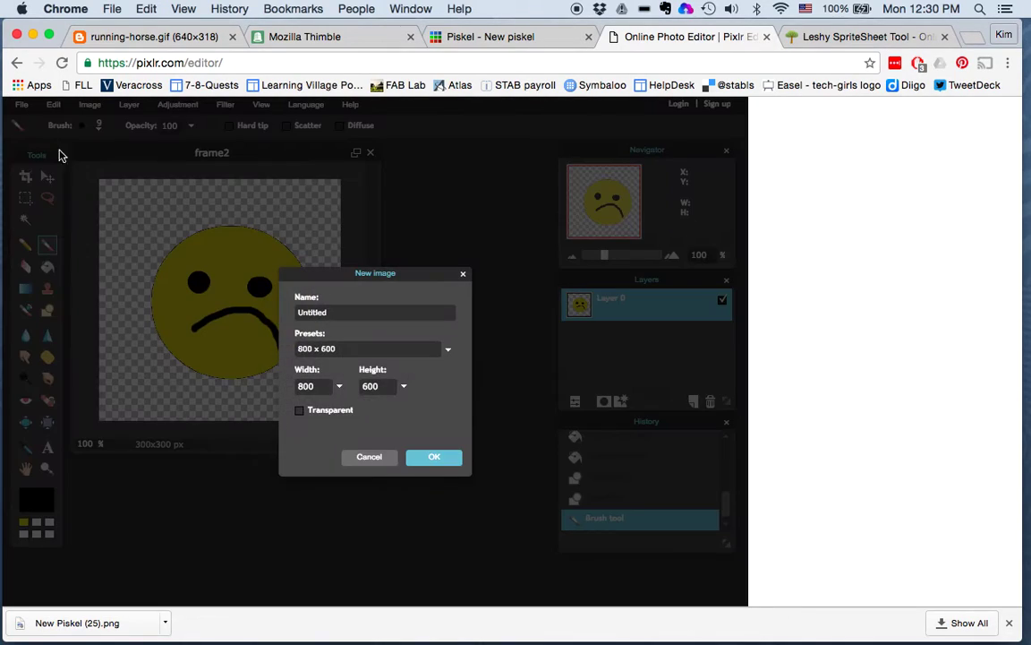
pyautogui.click(368, 351)
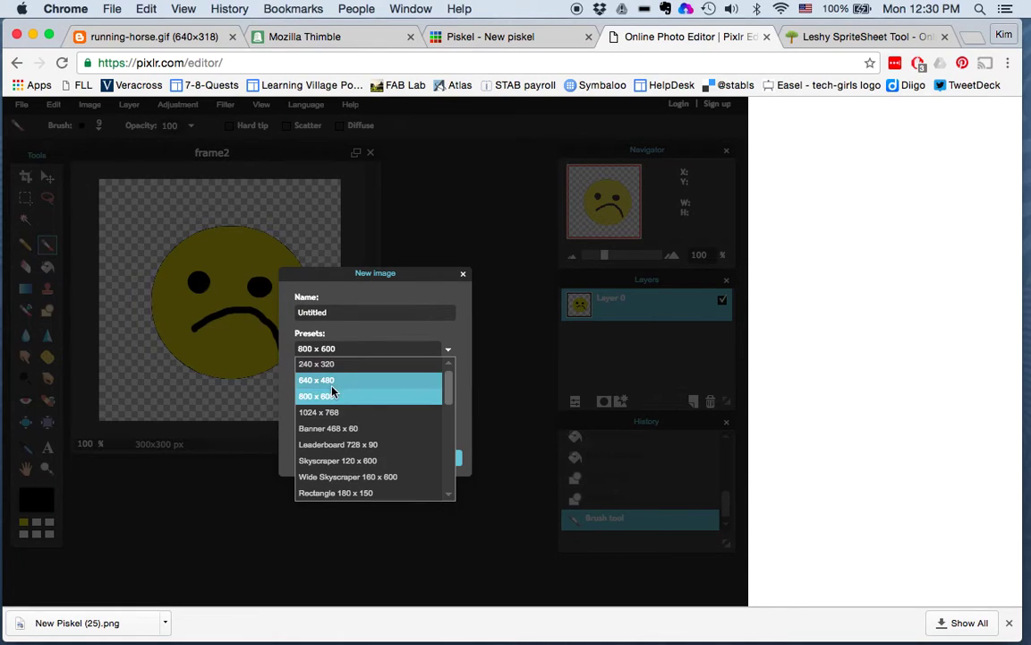
pyautogui.click(466, 385)
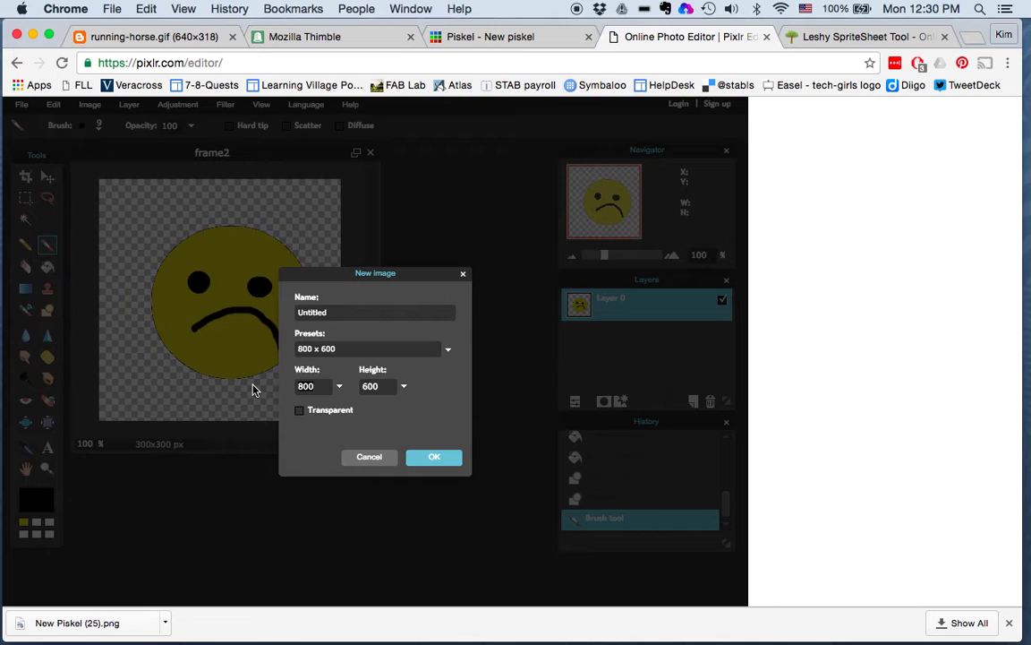
pyautogui.doubleClick(305, 386)
pyautogui.write('300')
pyautogui.click(426, 458)
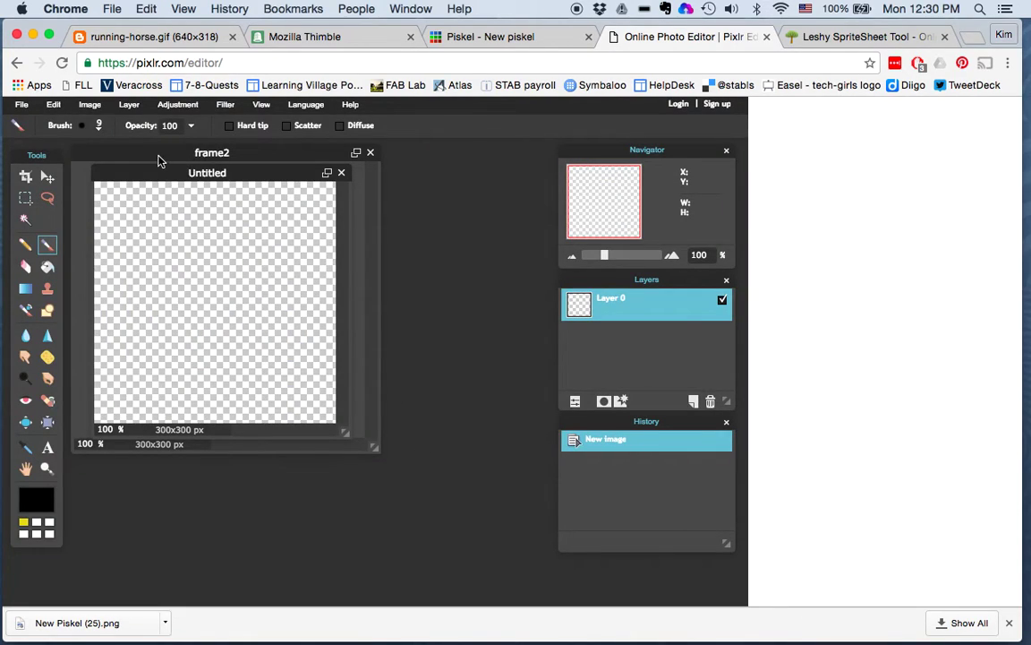
# - Move the frame2 window aside and draw a filled black ellipse centred on the Untitled canvas
pyautogui.moveTo(159, 158); pyautogui.dragTo(313, 156)
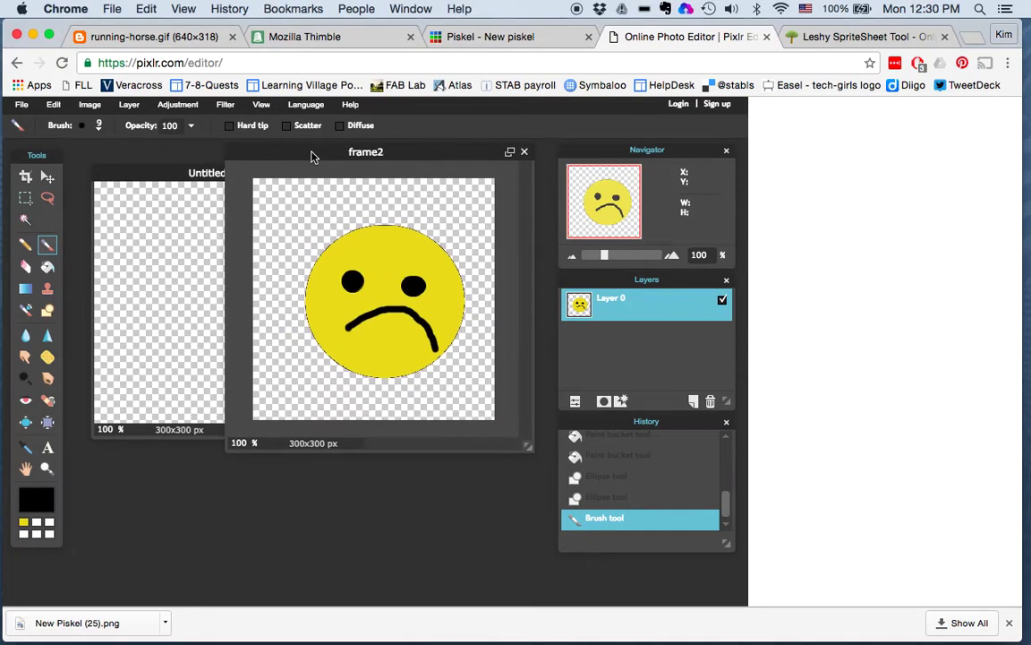
pyautogui.click(173, 166)
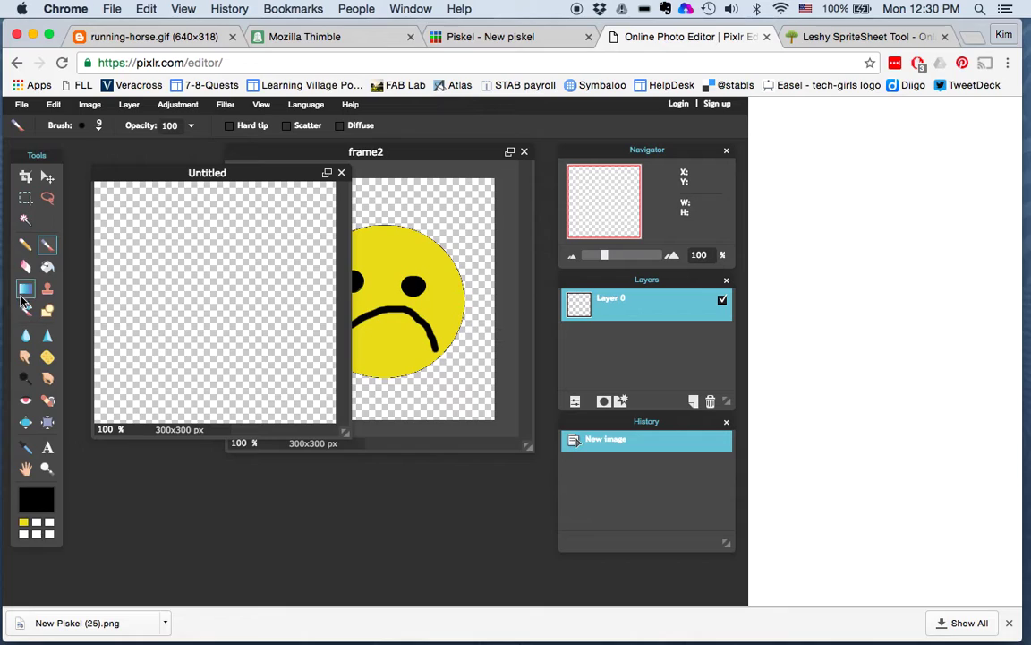
pyautogui.click(48, 310)
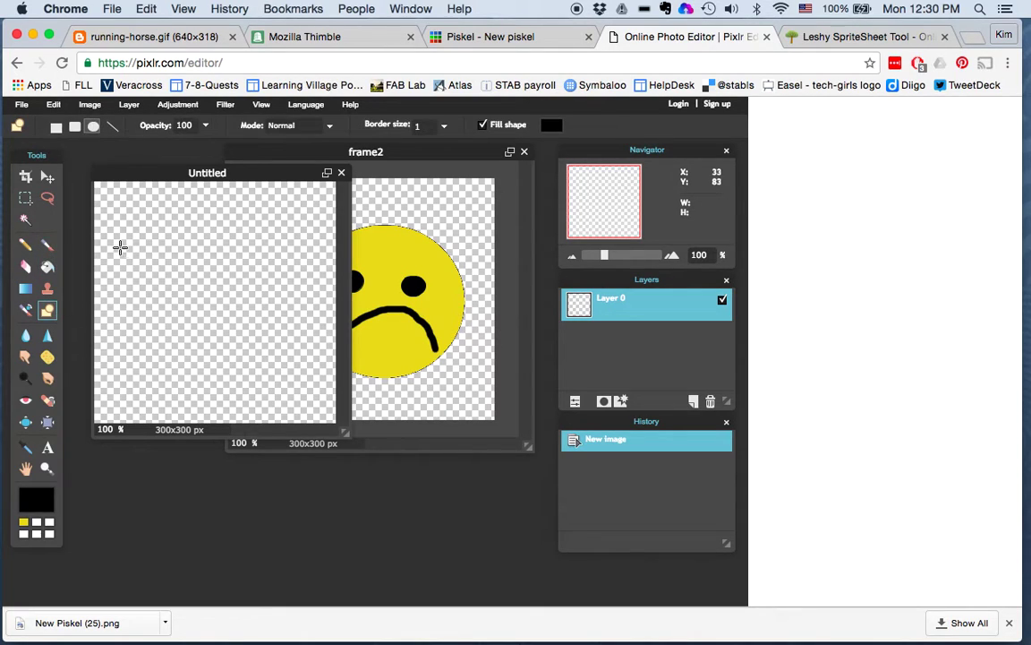
pyautogui.moveTo(148, 239); pyautogui.dragTo(292, 378)
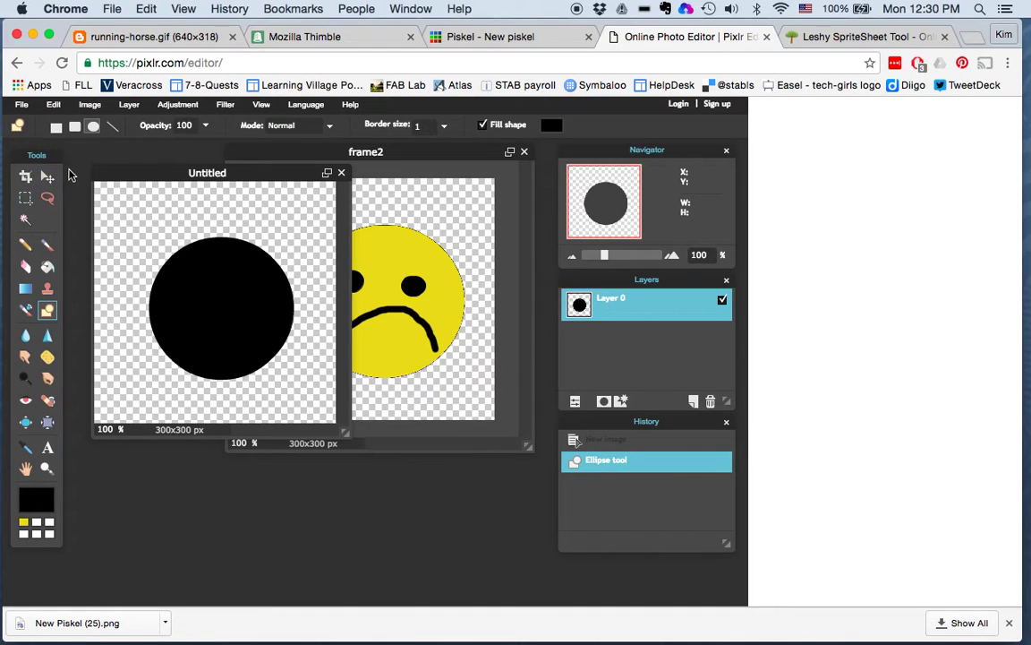
pyautogui.click(21, 103)
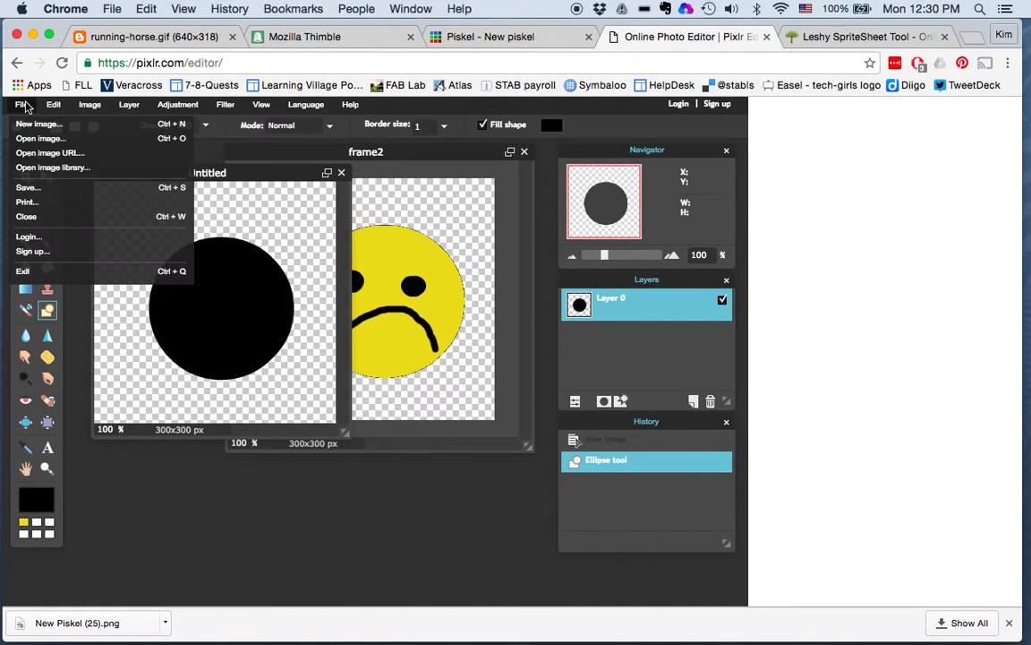
# - Save the circle as transparent PNG frame3.png in Downloads, replacing the existing file, then open Leshy
pyautogui.click(27, 188)
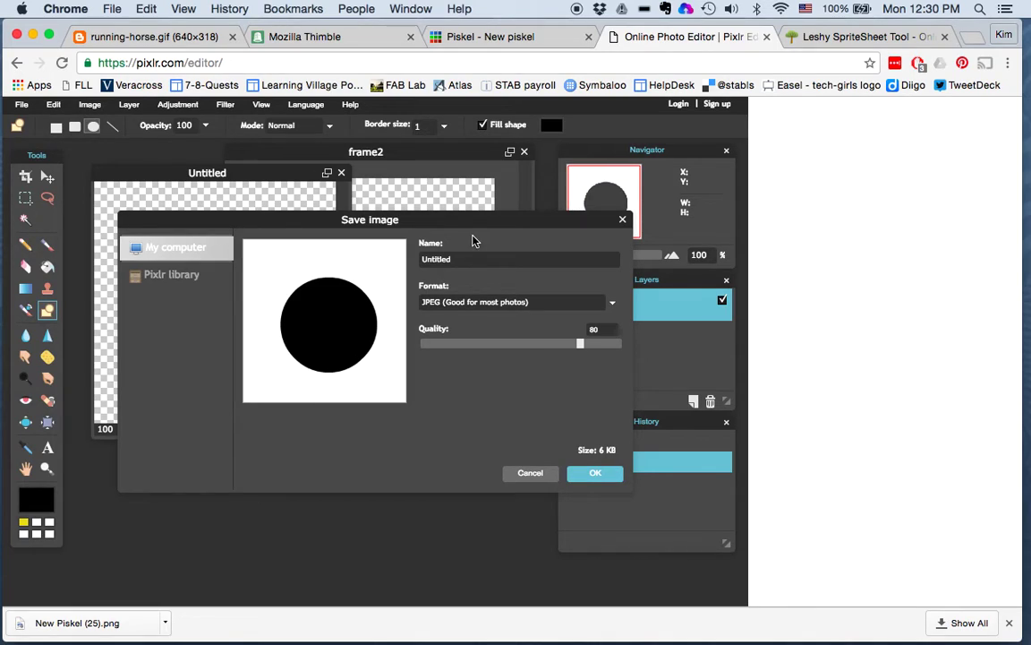
pyautogui.click(612, 302)
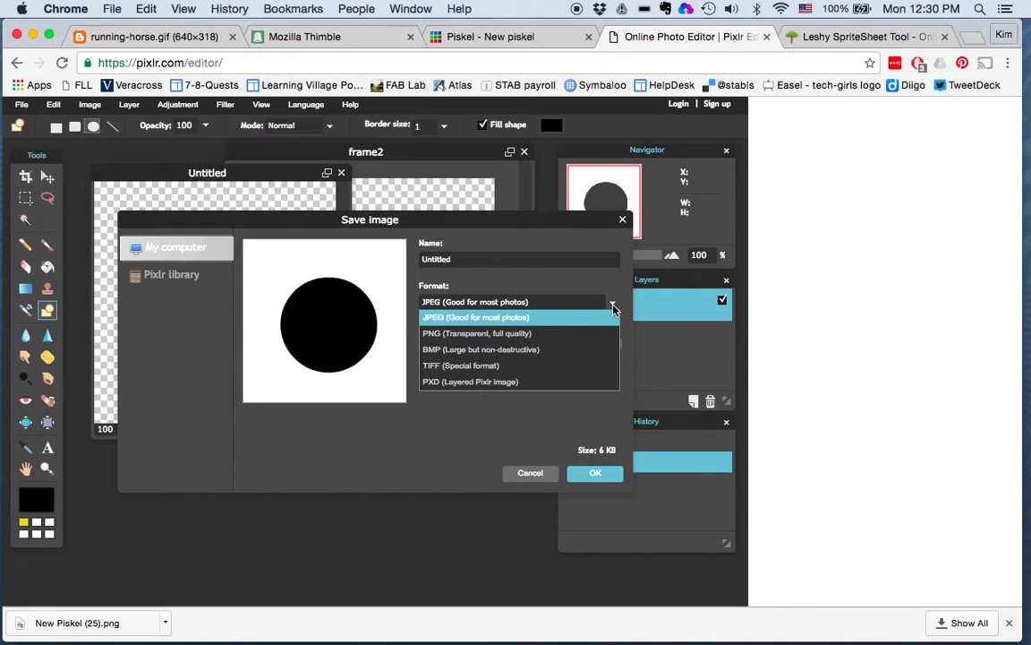
pyautogui.click(555, 337)
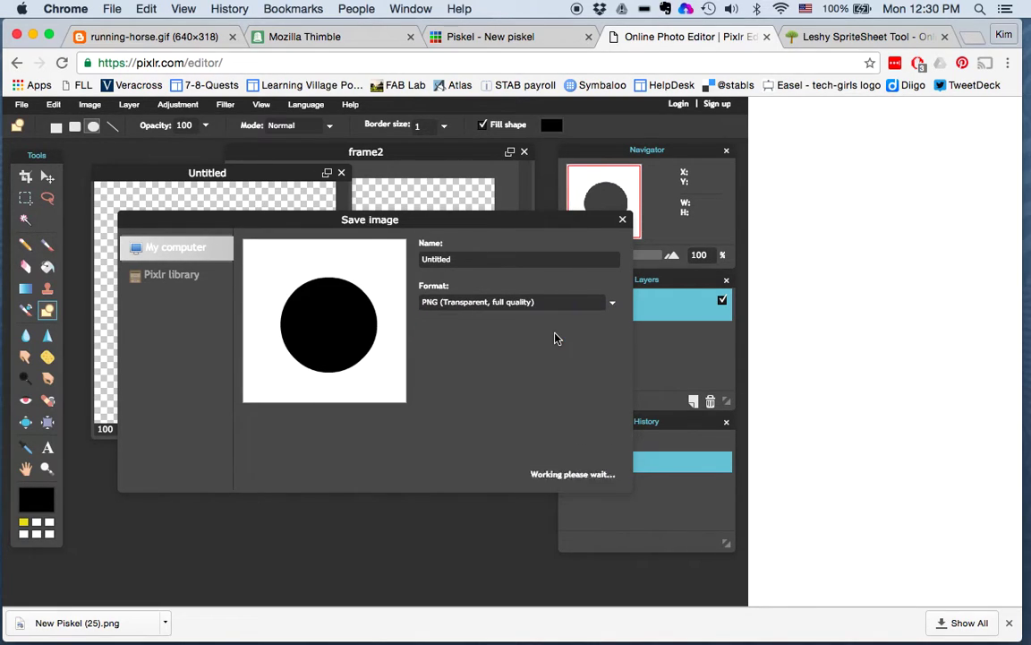
pyautogui.doubleClick(455, 255)
pyautogui.write('frame')
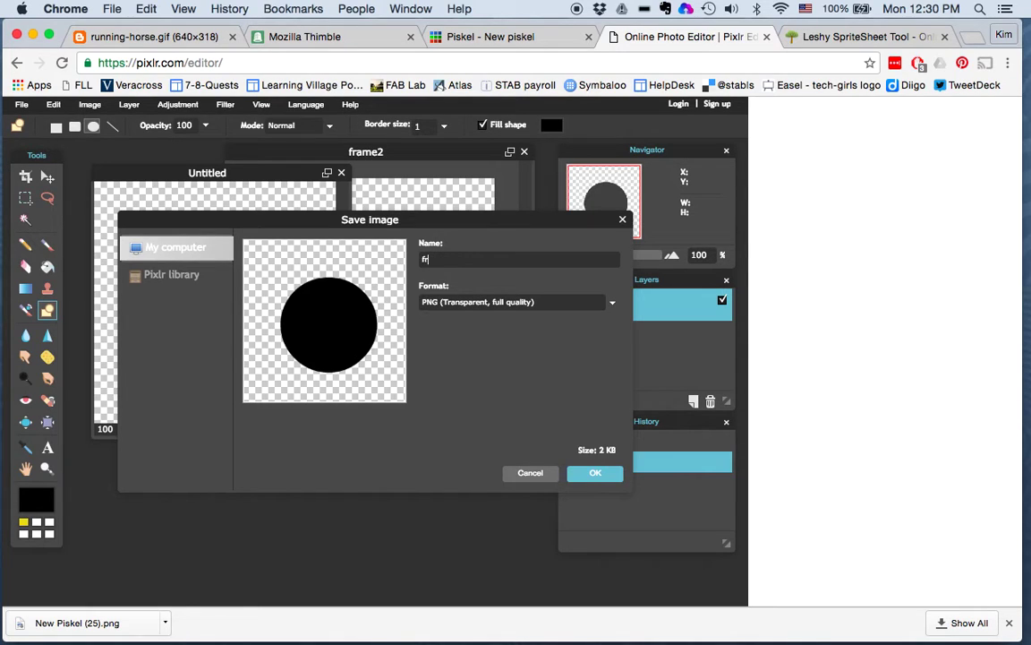
pyautogui.write('3')
pyautogui.click(596, 474)
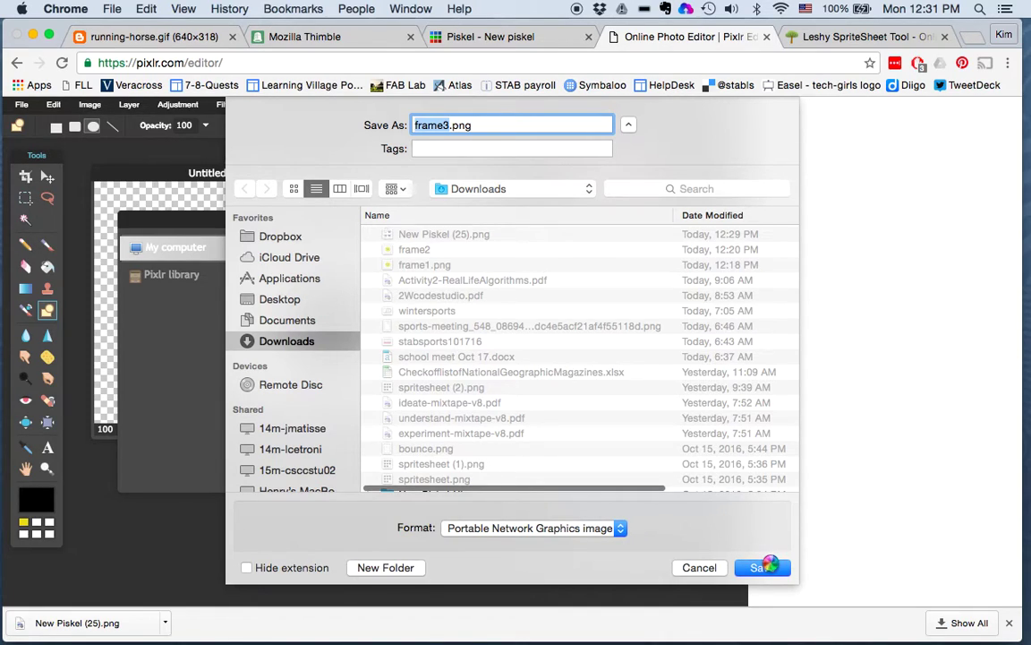
pyautogui.click(765, 566)
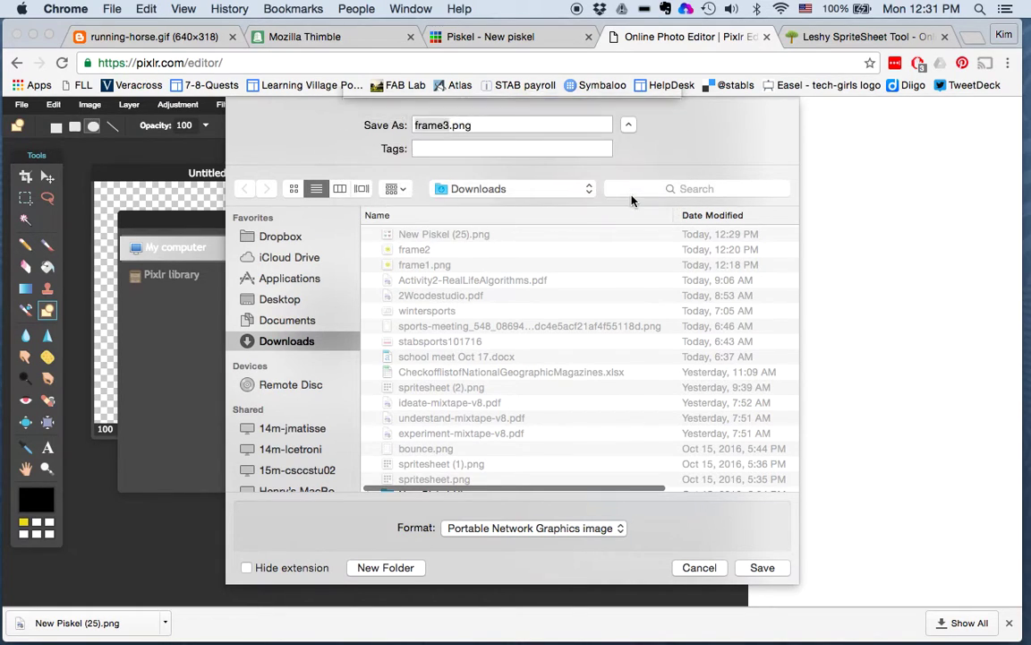
pyautogui.click(838, 37)
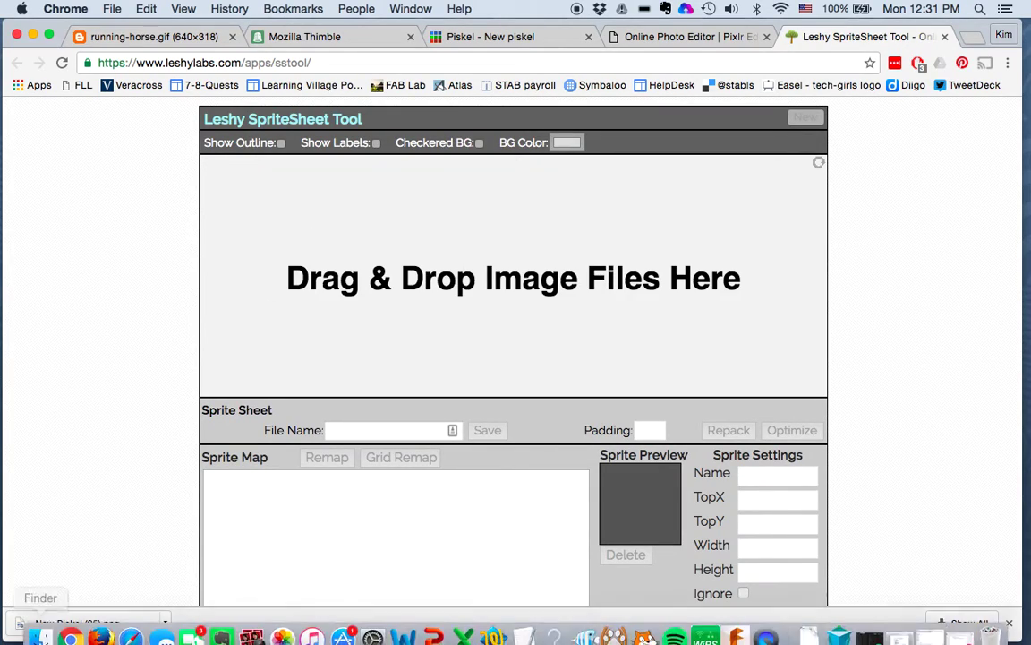
# - Drop frame1.png, frame2 and frame3 from Downloads into the Leshy spritesheet tool
pyautogui.click(38, 627)
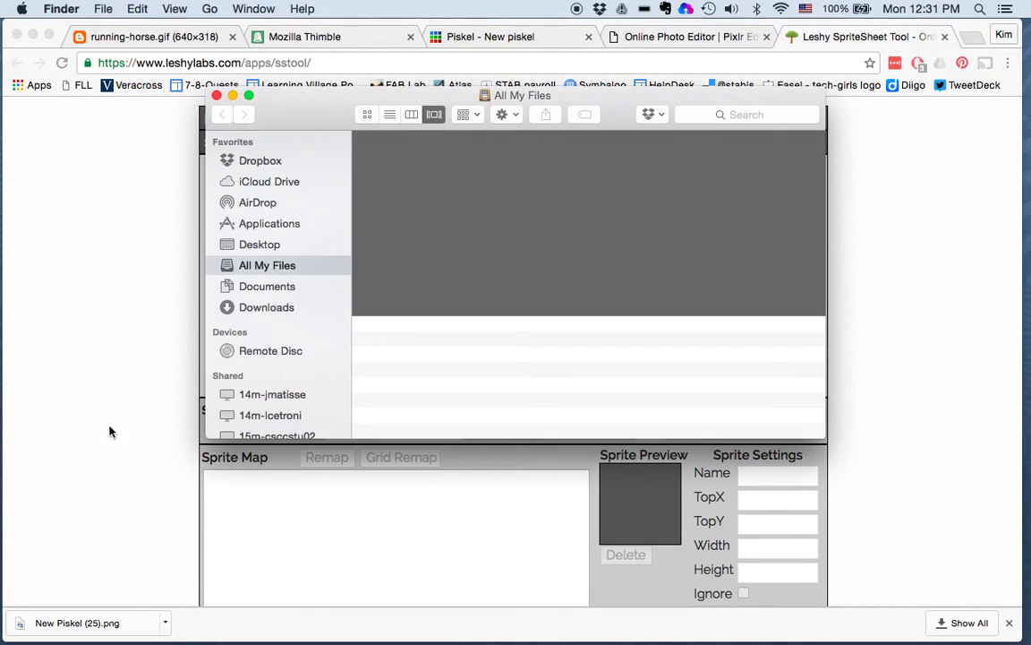
pyautogui.click(273, 307)
pyautogui.moveTo(385, 118); pyautogui.dragTo(753, 129)
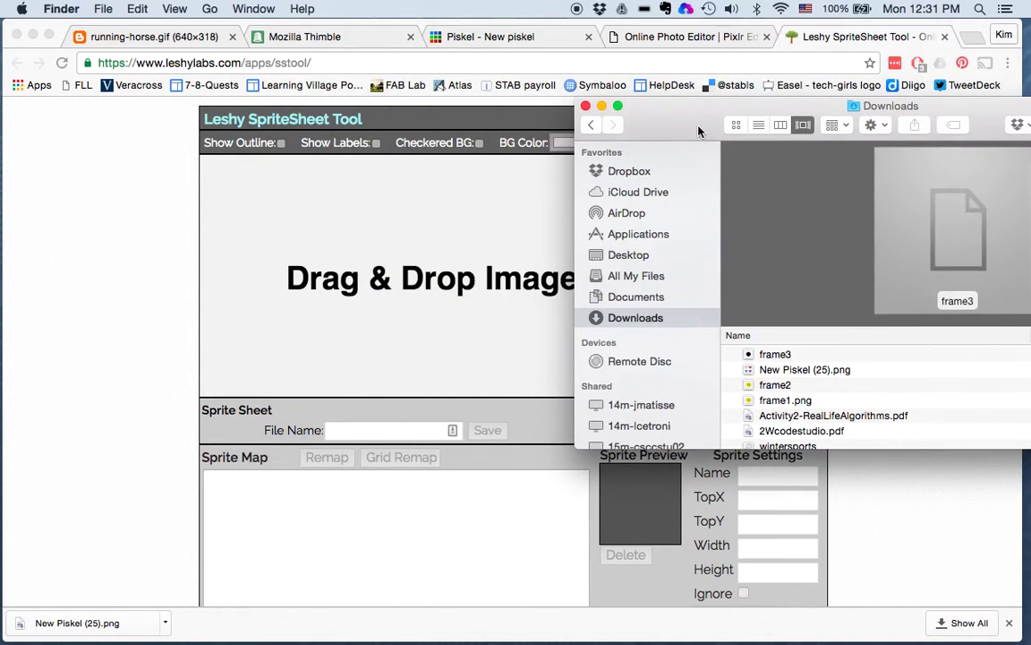
pyautogui.click(775, 354)
pyautogui.keyDown('super'); pyautogui.click(786, 385); pyautogui.keyUp('super')
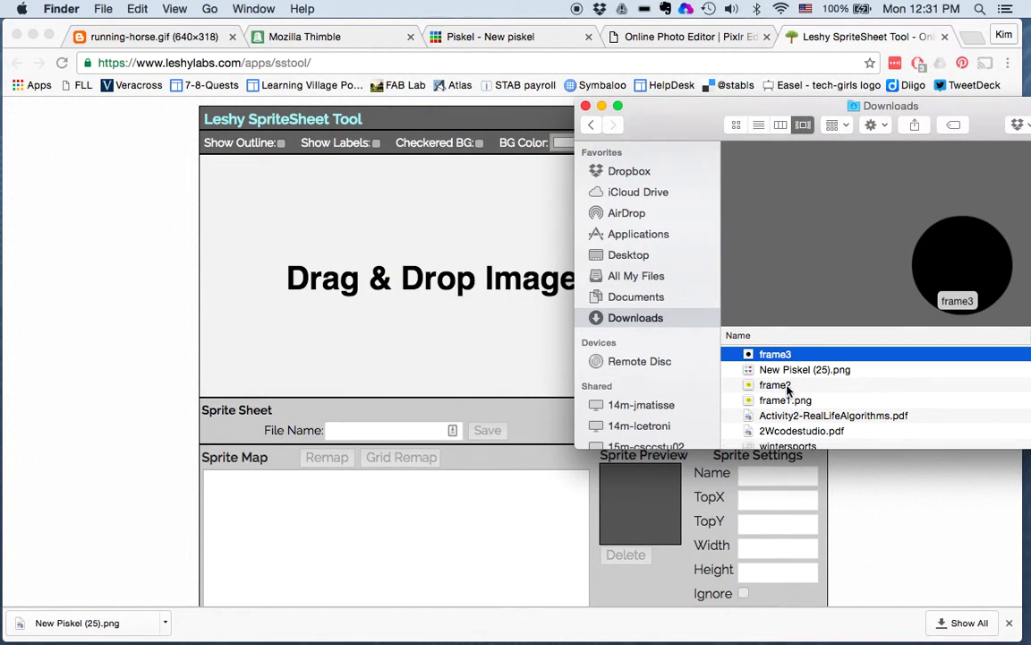
pyautogui.keyDown('super'); pyautogui.click(770, 400); pyautogui.keyUp('super')
pyautogui.moveTo(768, 394); pyautogui.dragTo(436, 320)
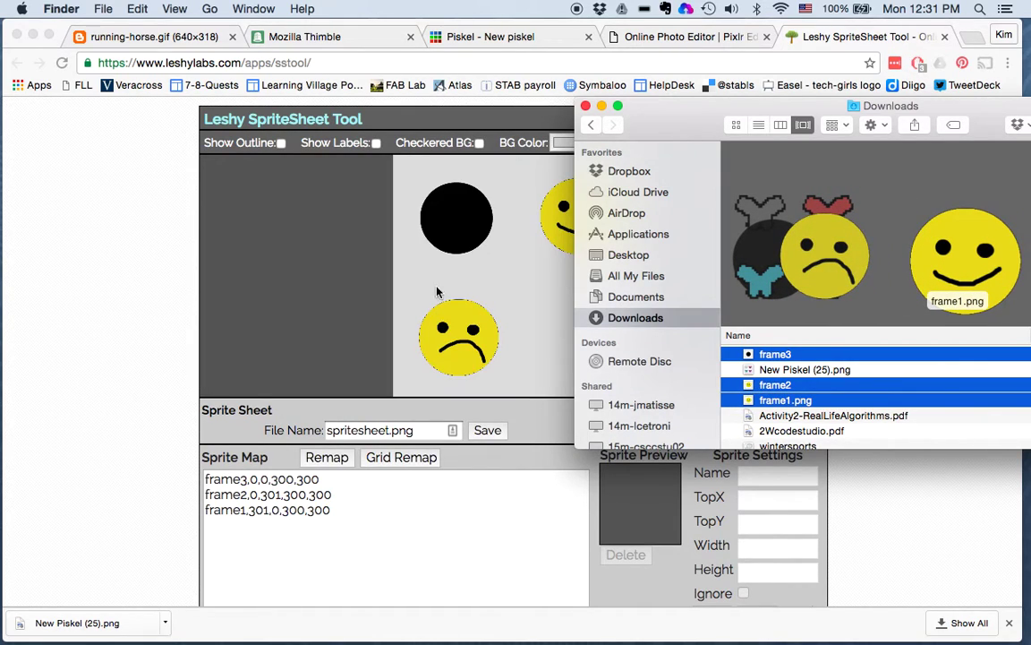
# - Set padding to 0 and save the 600x600 spritesheet
pyautogui.click(602, 107)
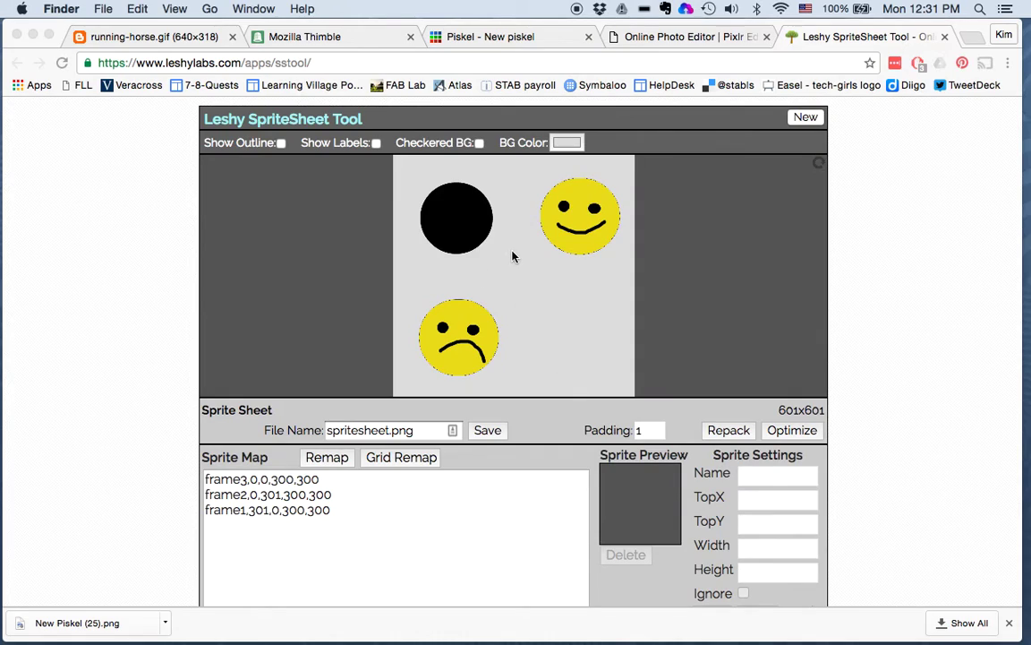
pyautogui.click(651, 430)
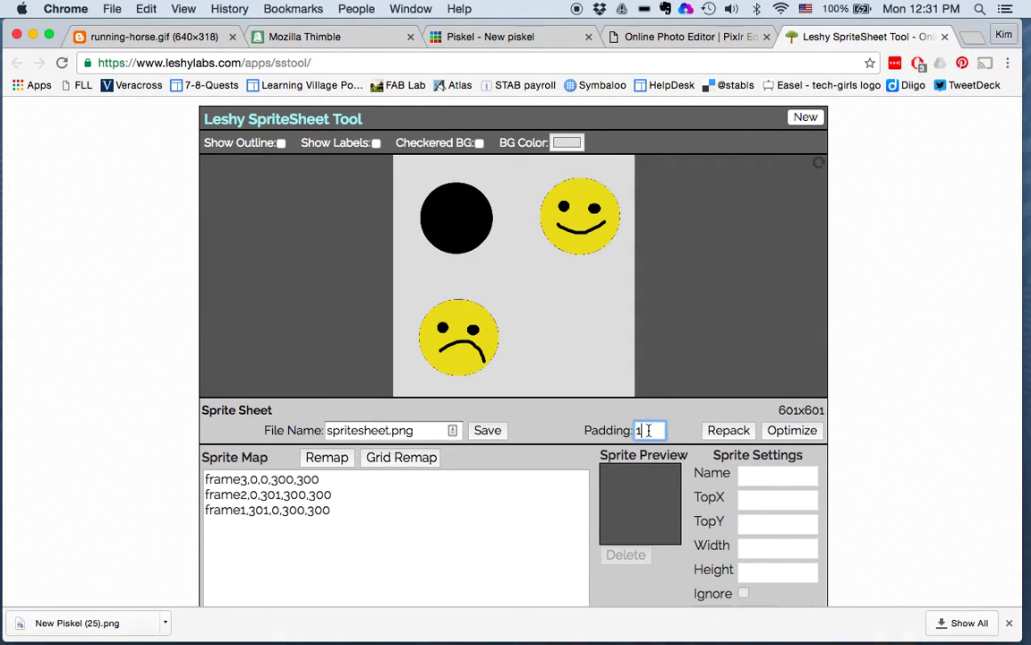
pyautogui.press('BackSpace')
pyautogui.write('0')
pyautogui.click(488, 430)
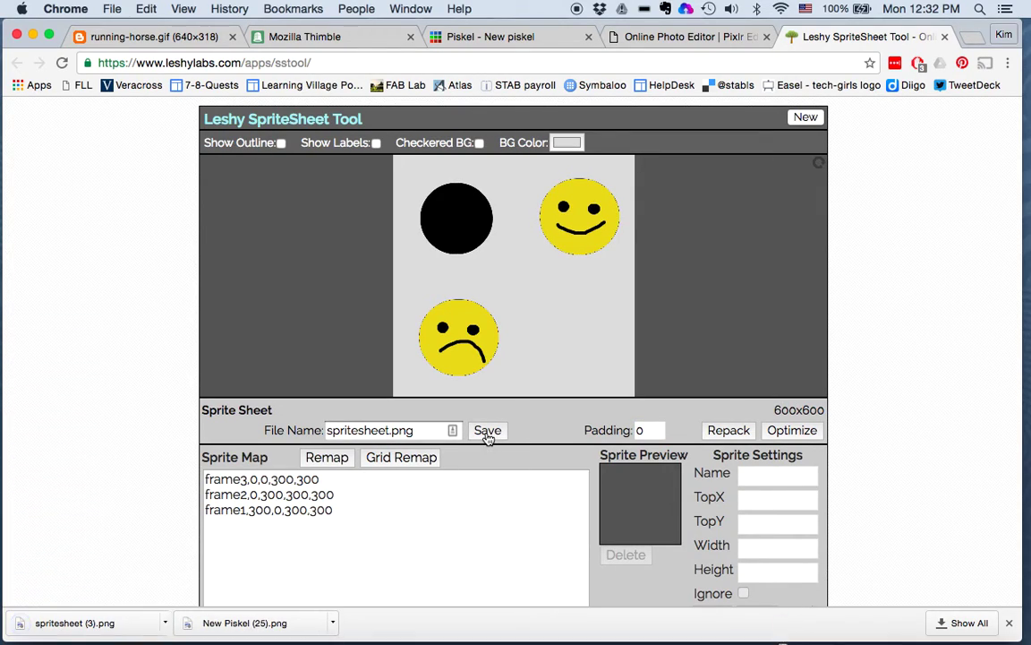